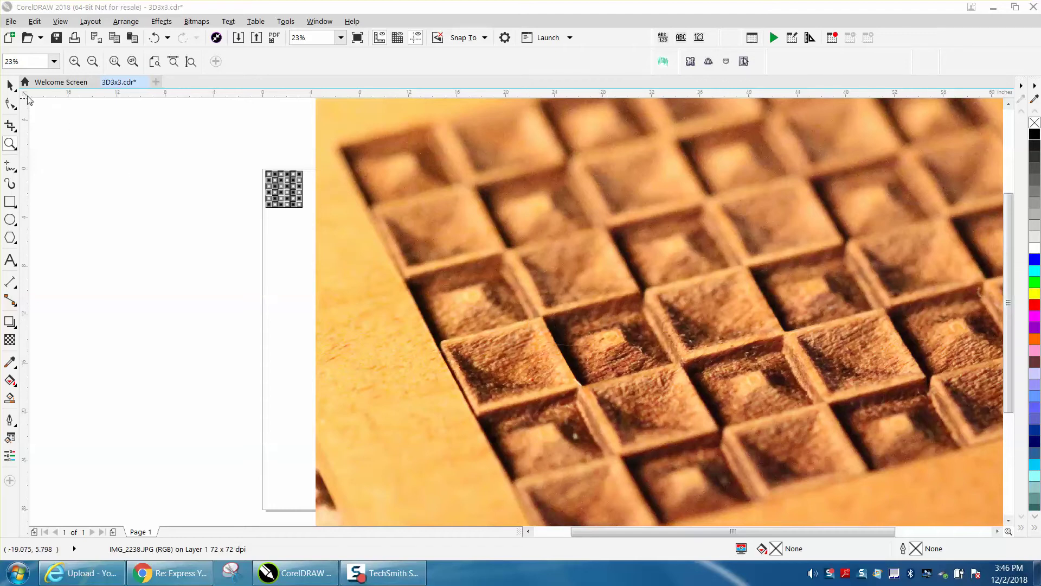
# Step: Select the large wood-carving reference photo with the Pick tool
pyautogui.click(10, 85)
# Step: Move the reference photo off the page to the right and zoom in on the small checkerboard
pyautogui.moveTo(462, 252); pyautogui.dragTo(914, 329)
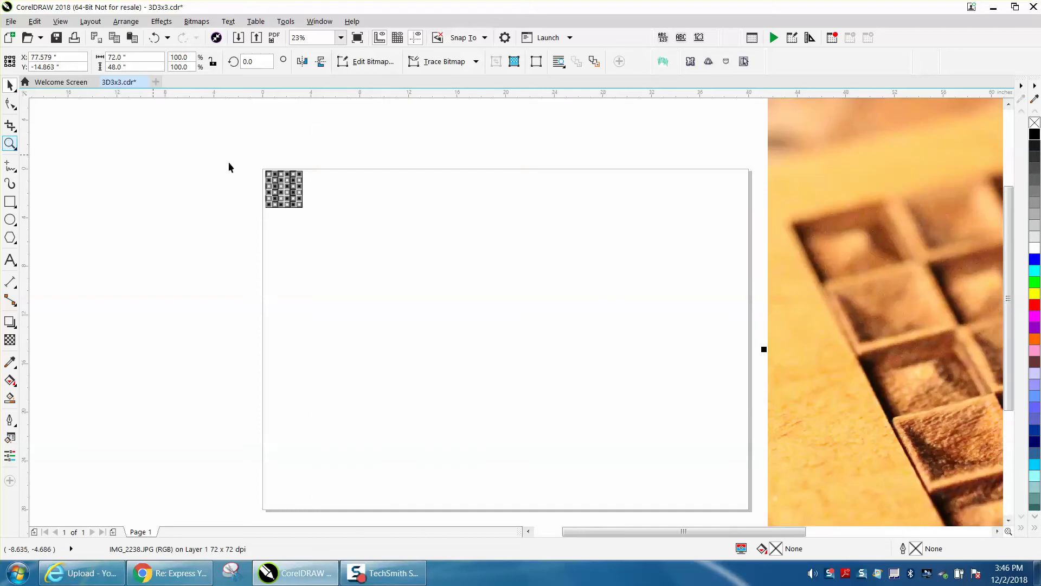
pyautogui.click(72, 144)
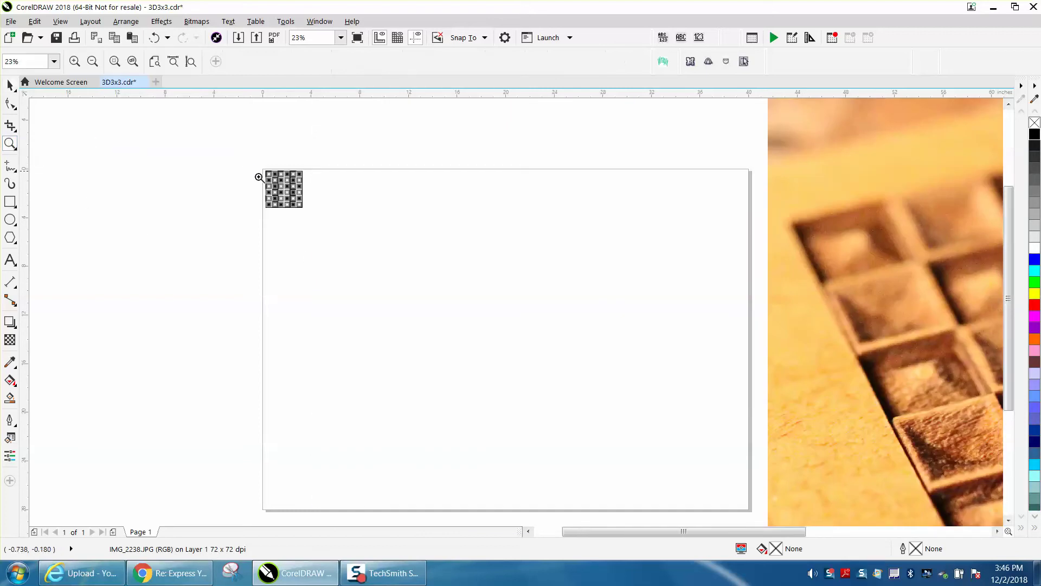
pyautogui.moveTo(258, 177); pyautogui.dragTo(332, 217)
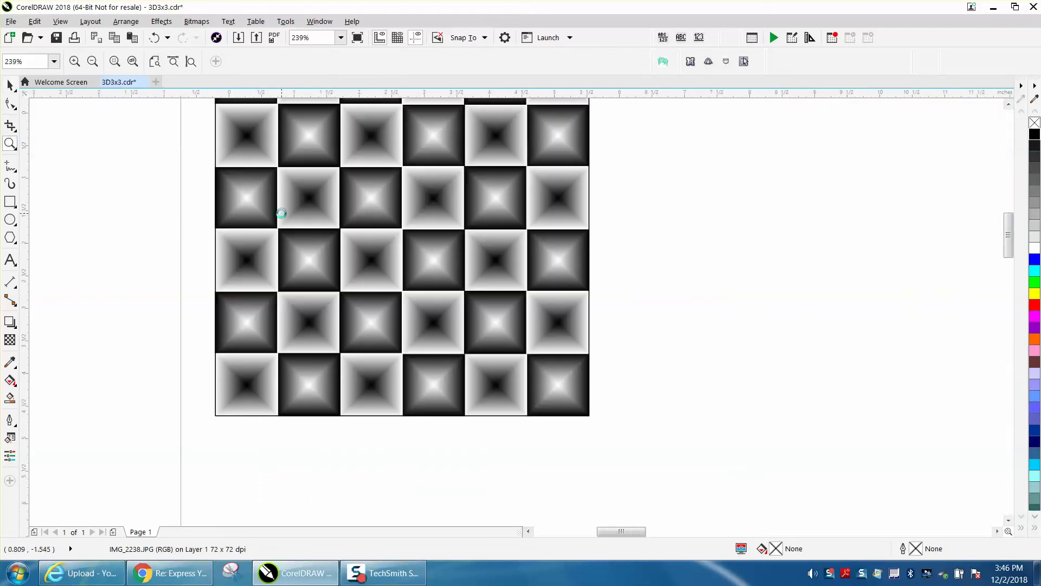
# Step: Draw a roughly 0.842-inch square beside the checkerboard's top-right corner
pyautogui.rightClick(282, 213)
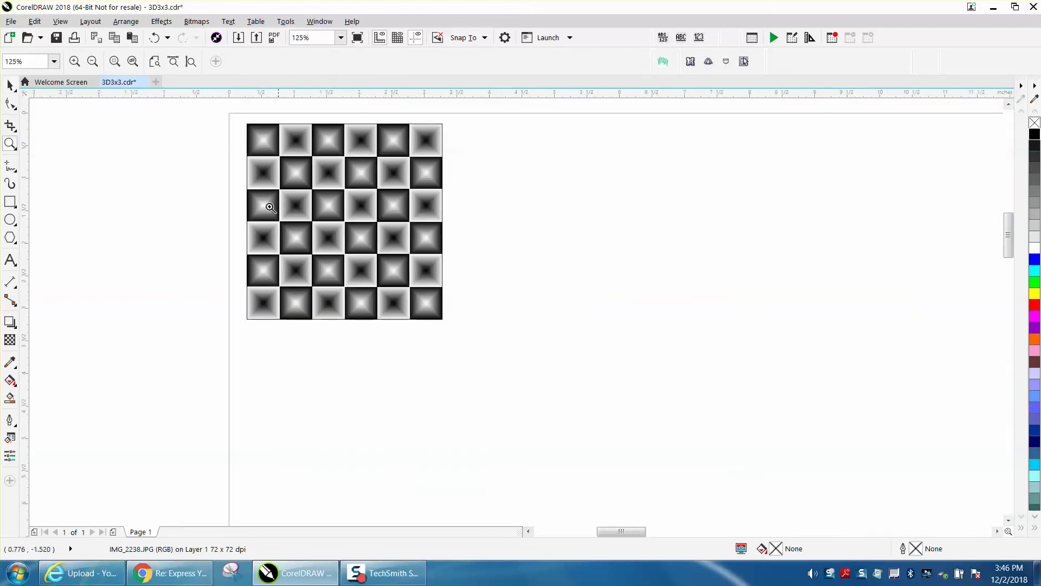
pyautogui.click(10, 200)
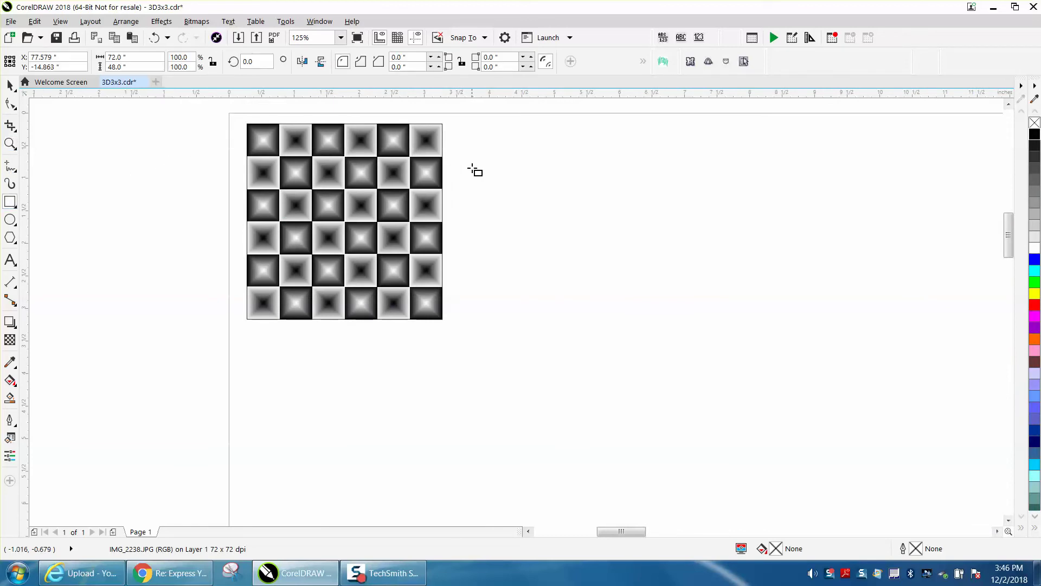
pyautogui.moveTo(496, 143); pyautogui.dragTo(495, 198)
# Step: Nudge the new square up and right and size it to 1 by 1 inch
pyautogui.click(493, 186)
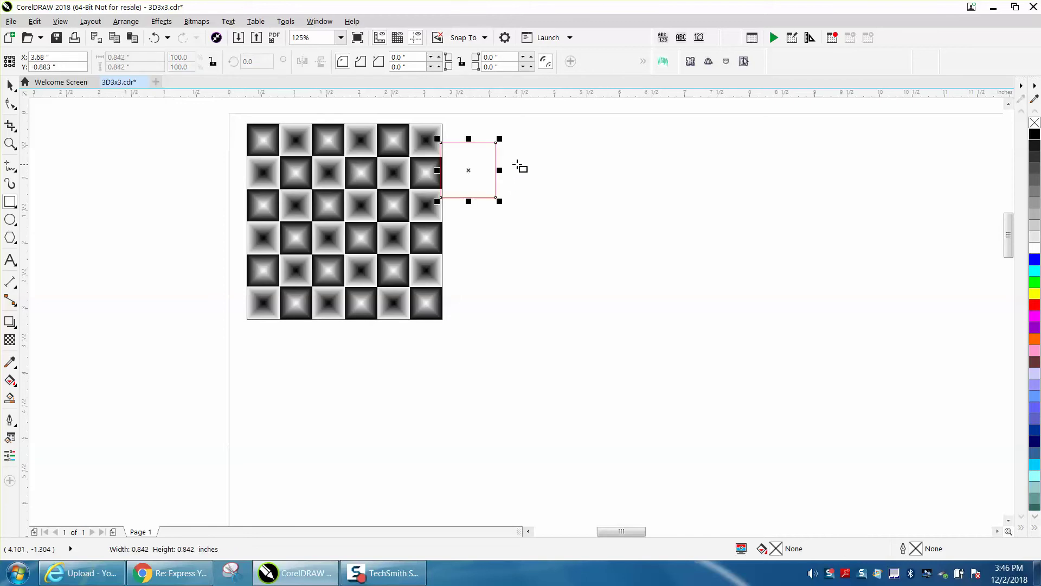
pyautogui.moveTo(469, 170); pyautogui.dragTo(488, 163)
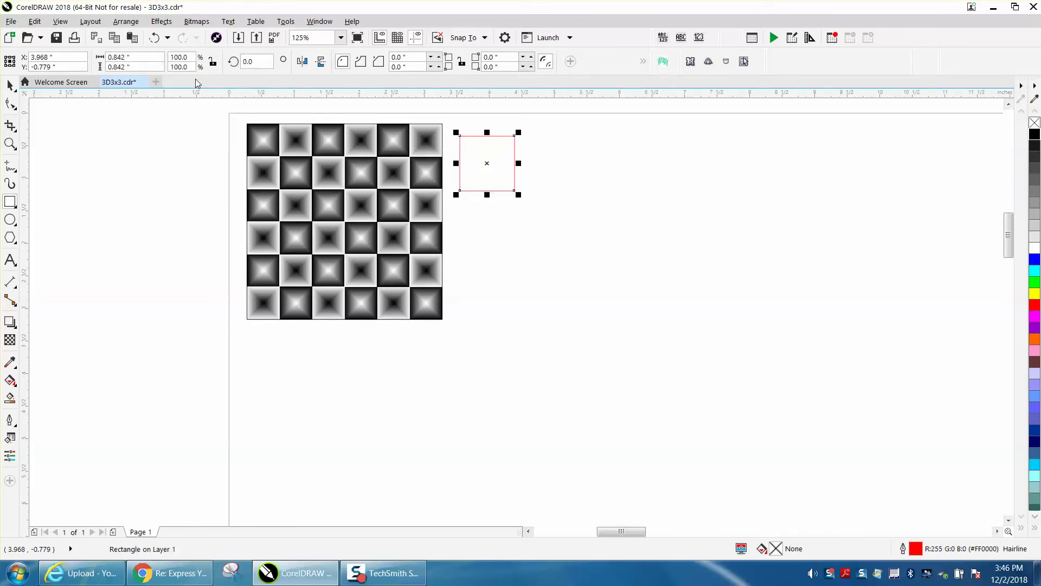
pyautogui.click(119, 57)
pyautogui.write('1')
pyautogui.press('Tab')
pyautogui.write('1')
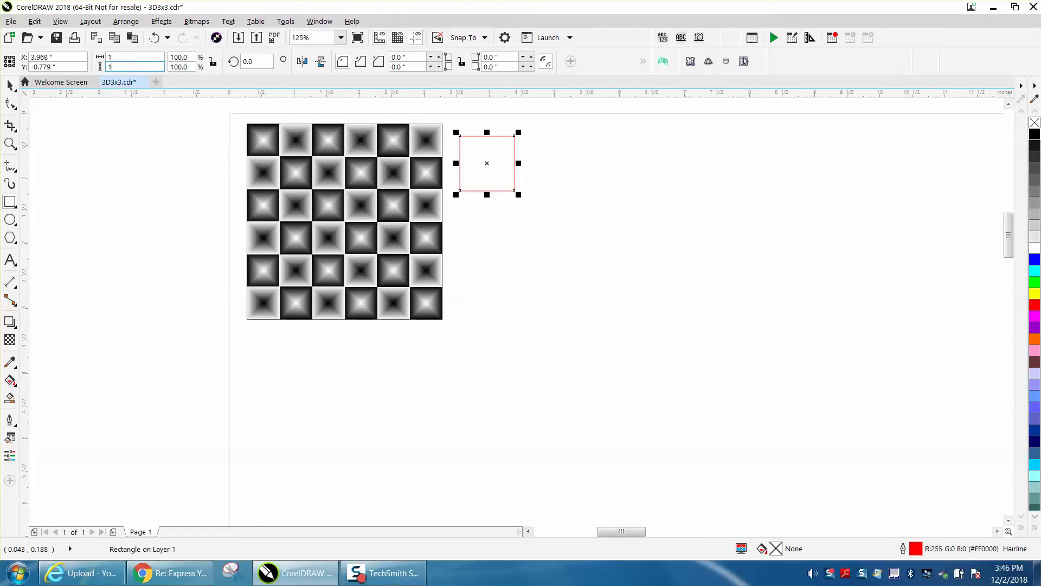
pyautogui.press('Return')
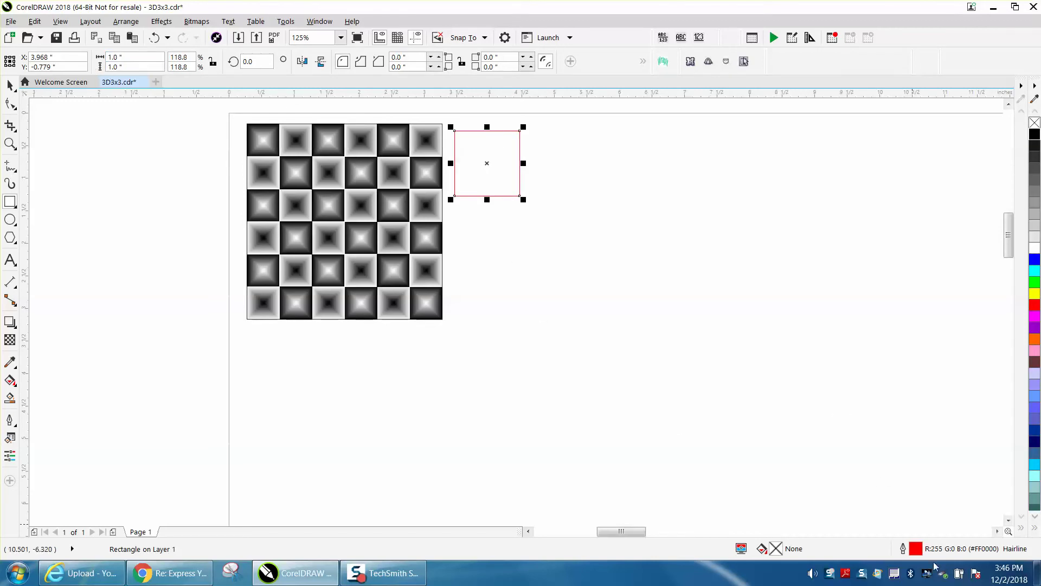
# Step: Give the square a black 0.5 pt outline in the Outline Pen dialog
pyautogui.doubleClick(916, 549)
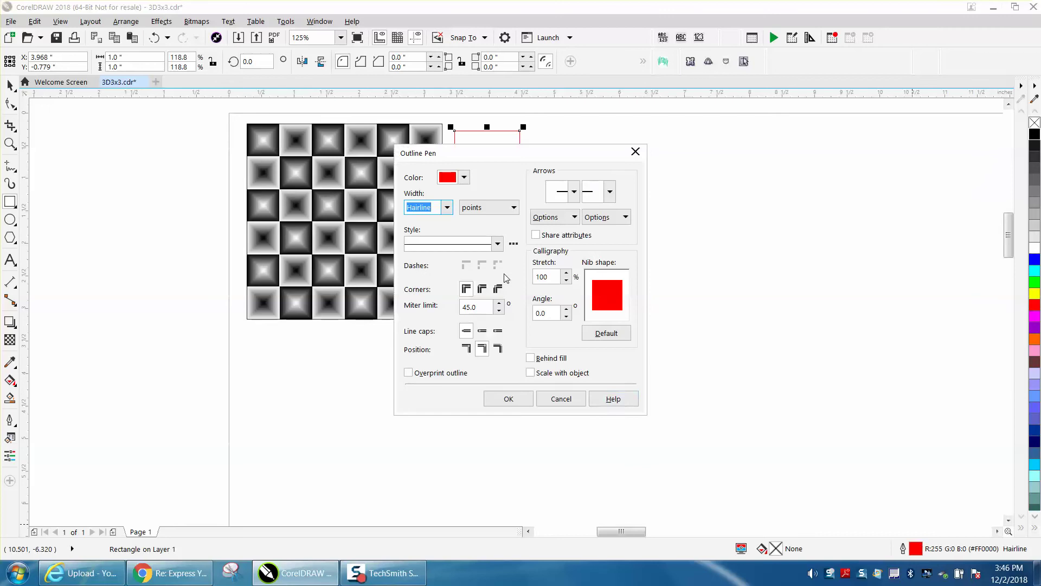
pyautogui.click(448, 207)
pyautogui.click(428, 239)
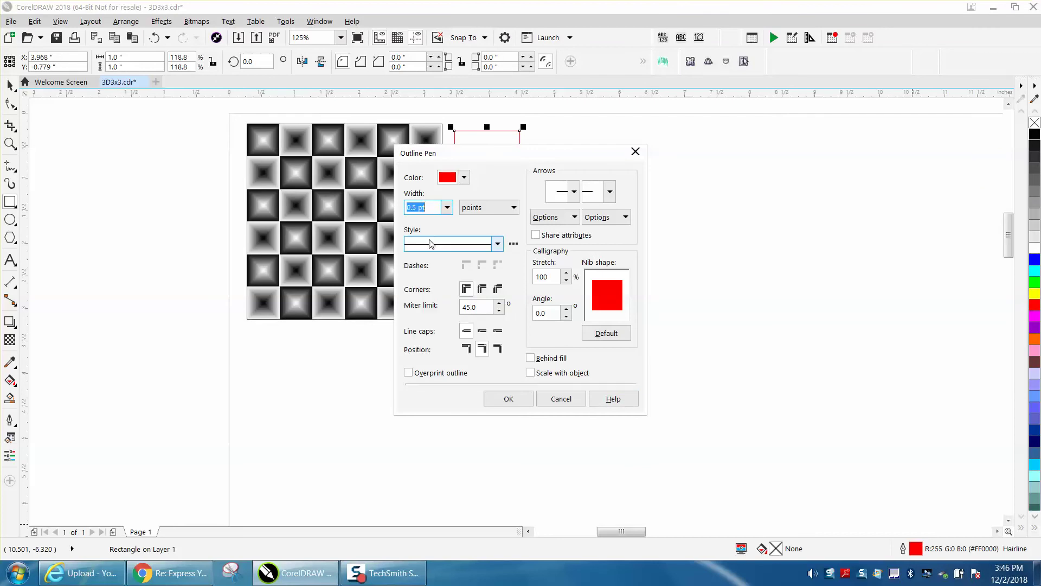
pyautogui.click(463, 180)
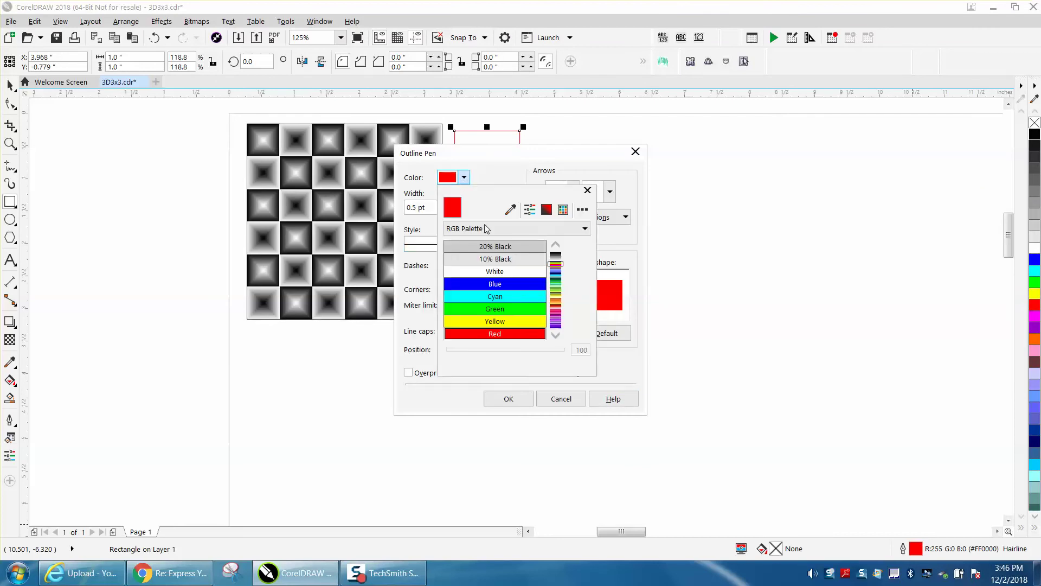
pyautogui.scroll(3, 557, 254)
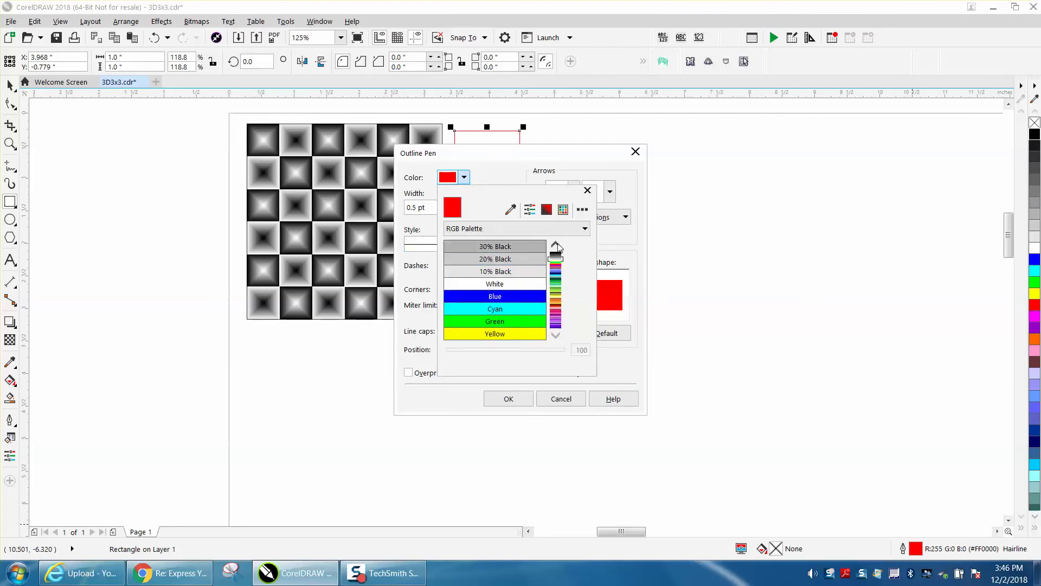
pyautogui.click(538, 247)
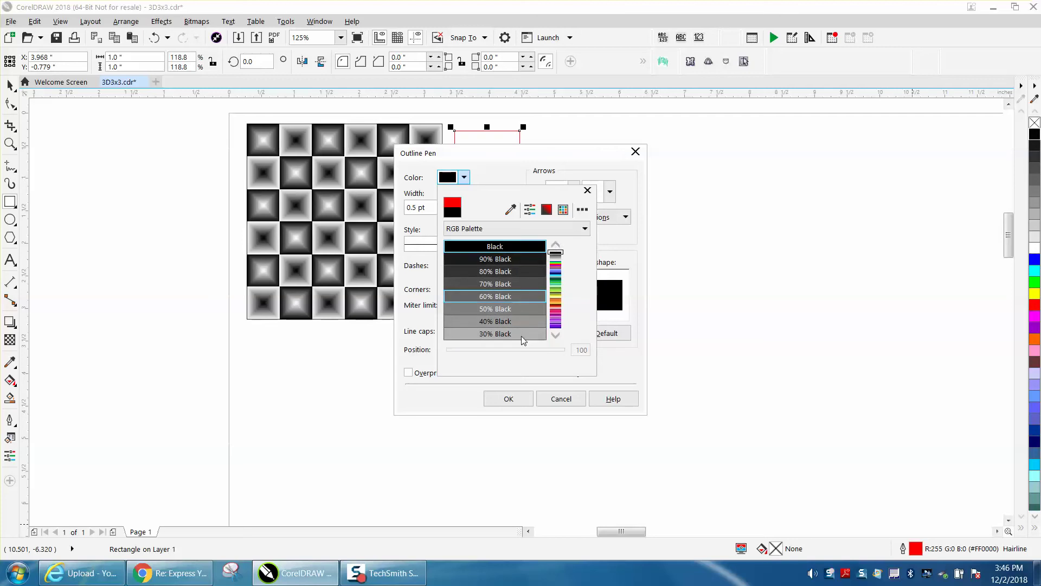
pyautogui.click(513, 399)
pyautogui.click(513, 399)
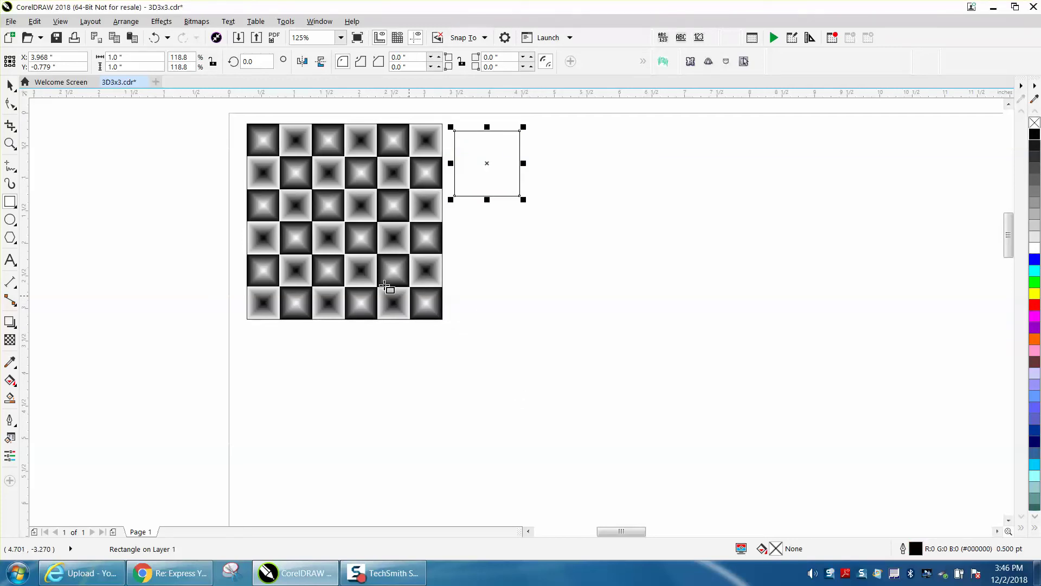
pyautogui.click(9, 85)
pyautogui.click(248, 109)
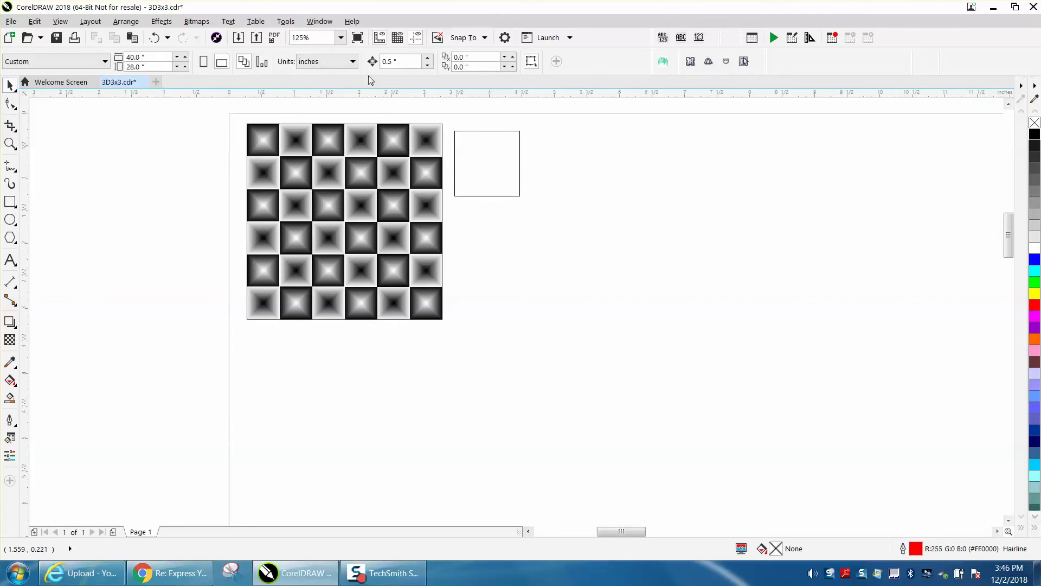
# Step: Set the nudge distance to 1 inch and select the 1-inch square
pyautogui.tripleClick(403, 62)
pyautogui.write('1')
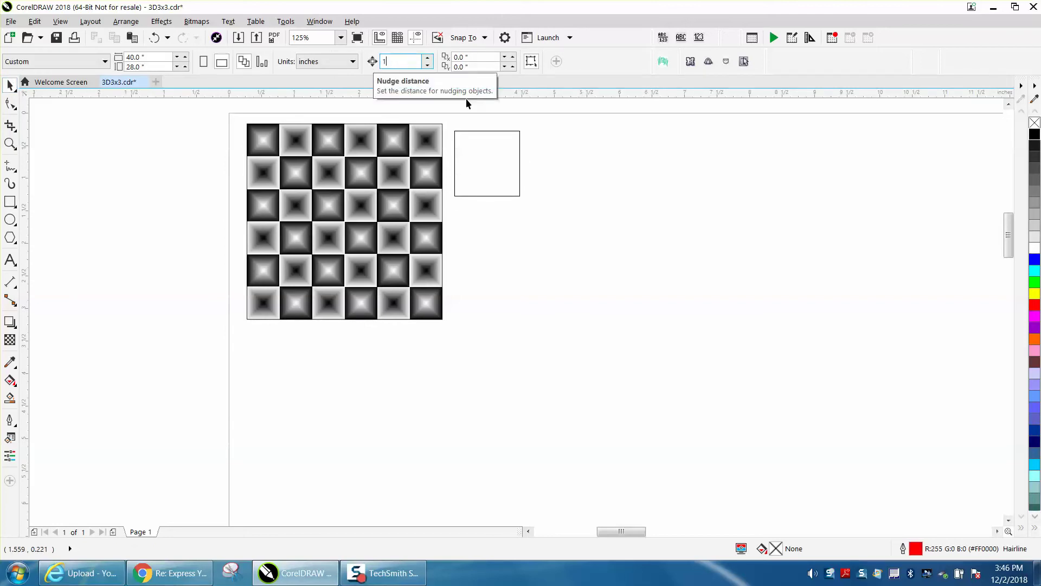
pyautogui.click(487, 130)
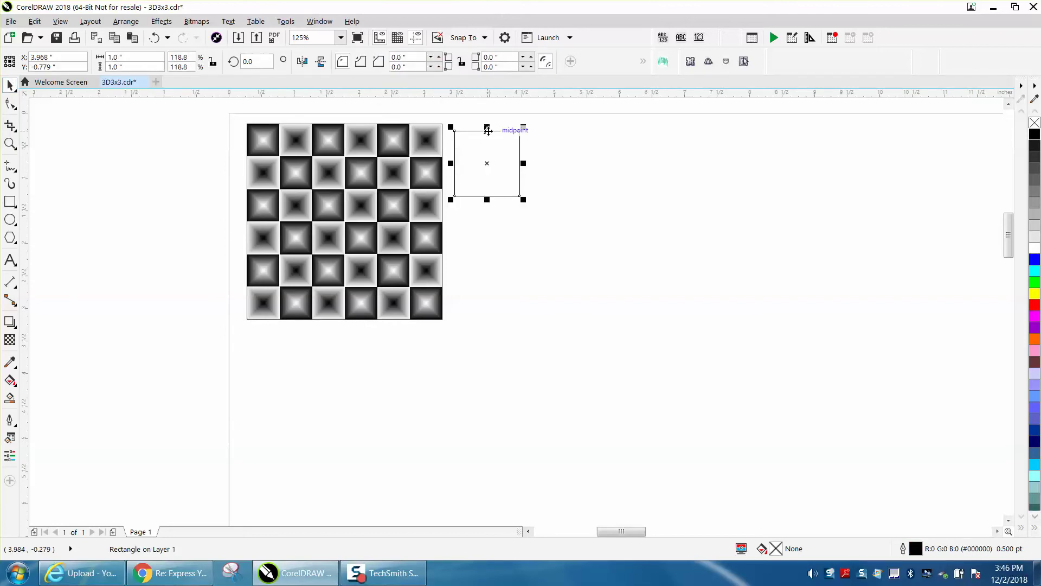
# Step: Duplicate the square five times, each copy 1 inch further right, forming a row of six
pyautogui.press('KP_Add')
pyautogui.press('Right')
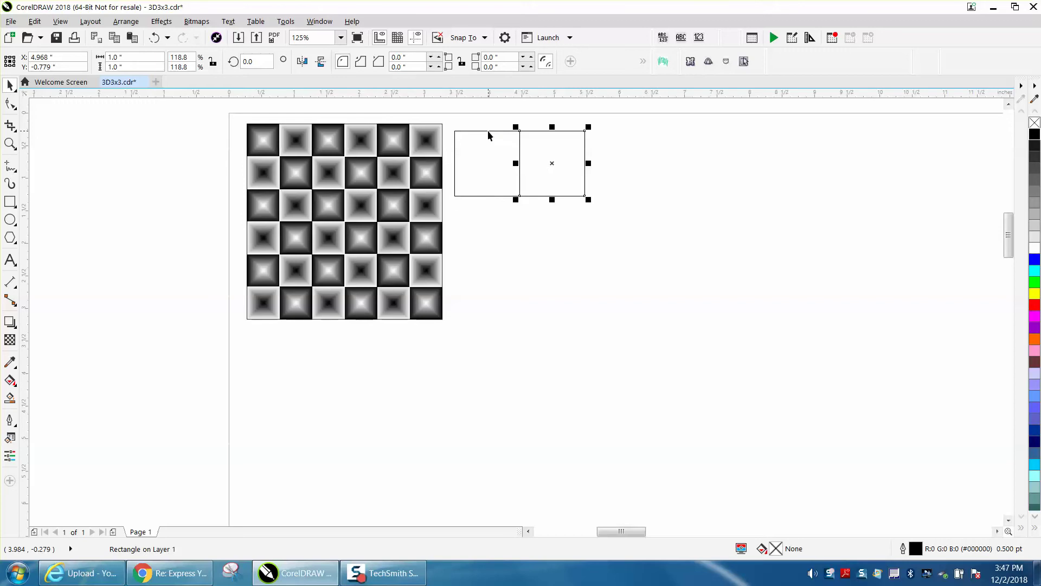
pyautogui.press('KP_Add')
pyautogui.press('Right')
pyautogui.press('KP_Add')
pyautogui.press('Right')
pyautogui.press('KP_Add')
pyautogui.press('Right')
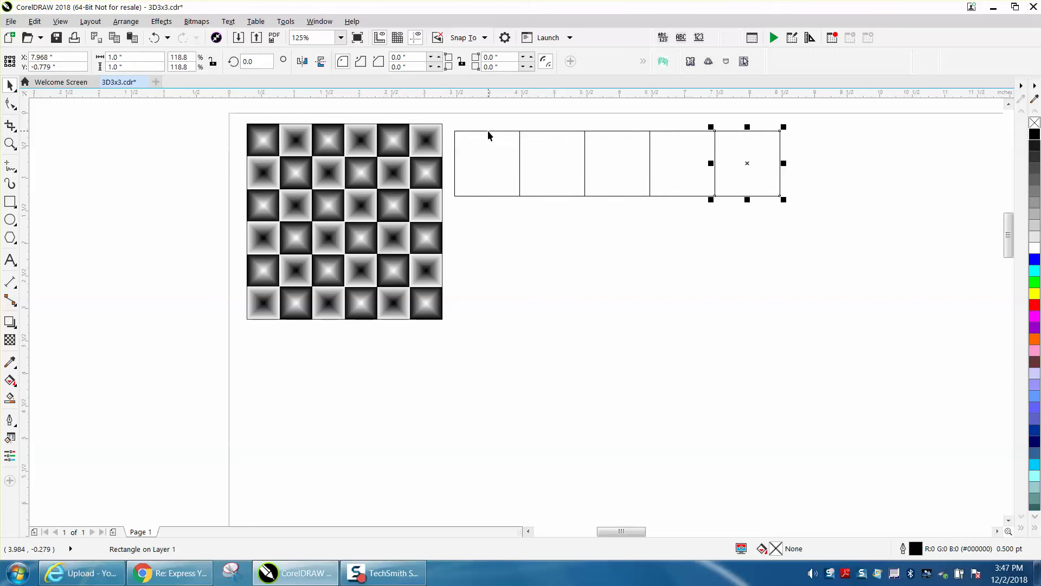
pyautogui.press('KP_Add')
pyautogui.press('Right')
pyautogui.press('Escape')
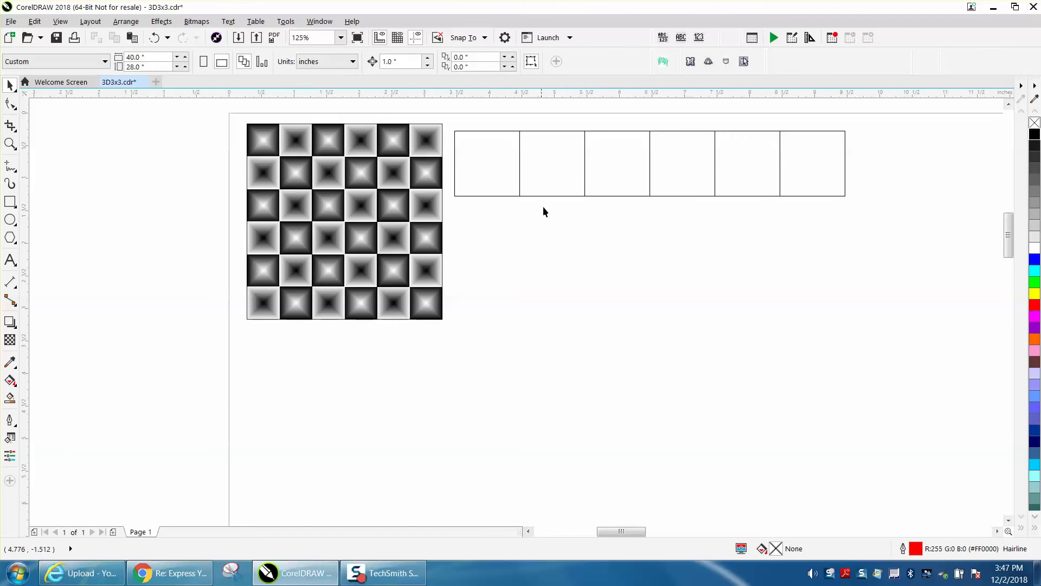
pyautogui.click(548, 190)
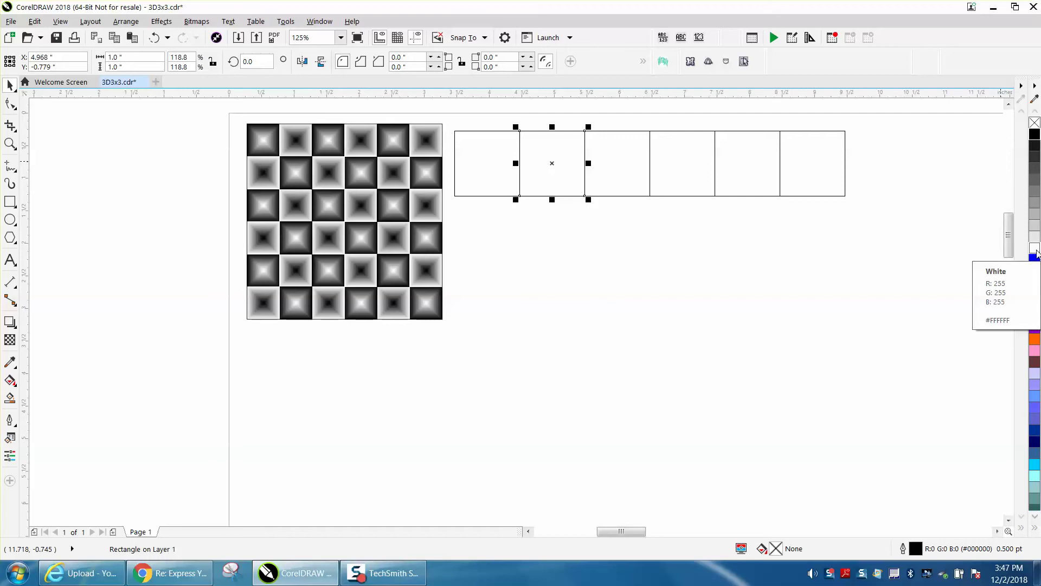
# Step: Give the second, fourth and sixth squares a light grey (10% black) outline
pyautogui.rightClick(1036, 253)
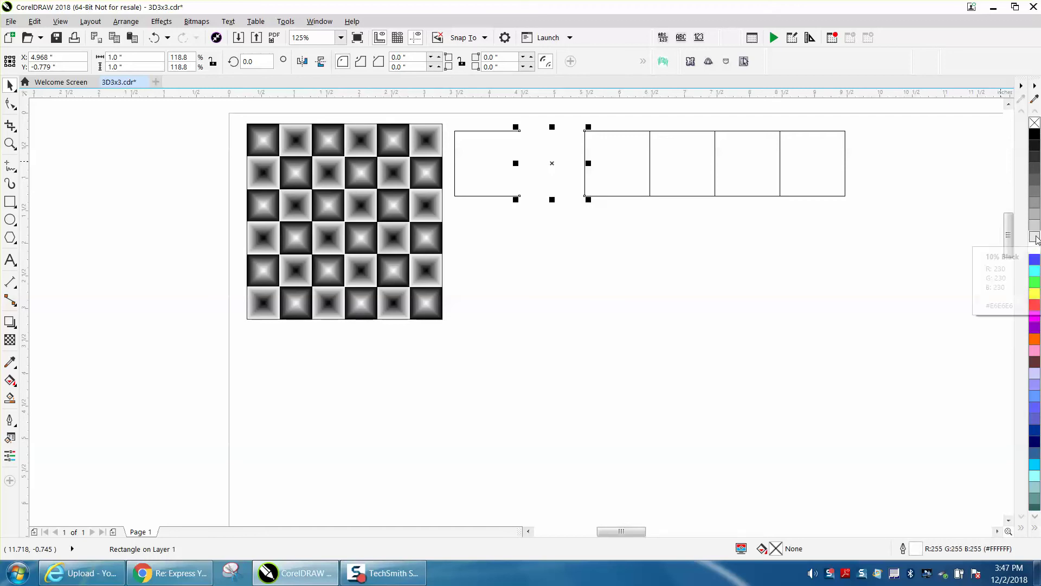
pyautogui.rightClick(1036, 237)
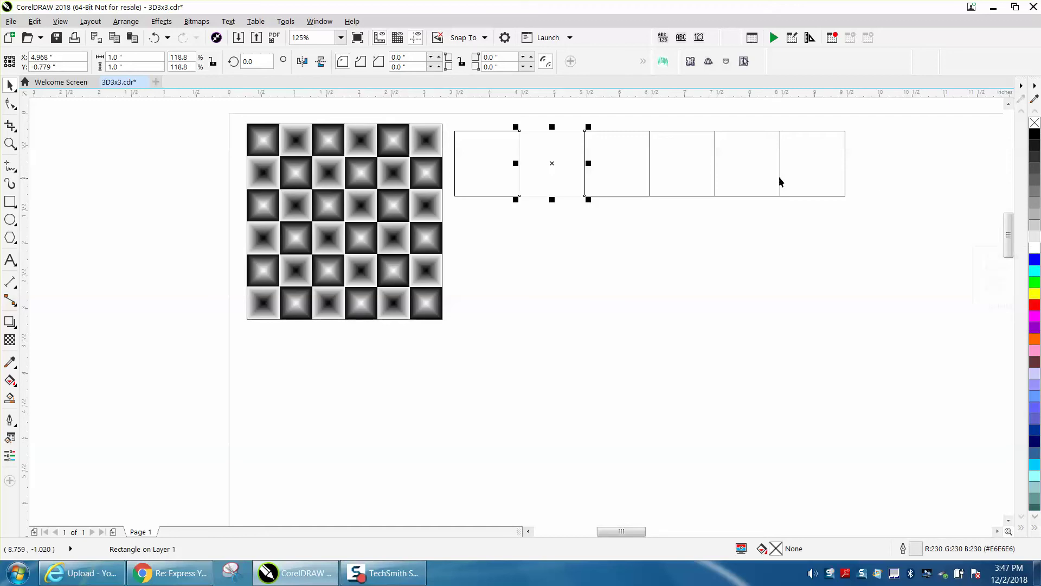
pyautogui.click(693, 164)
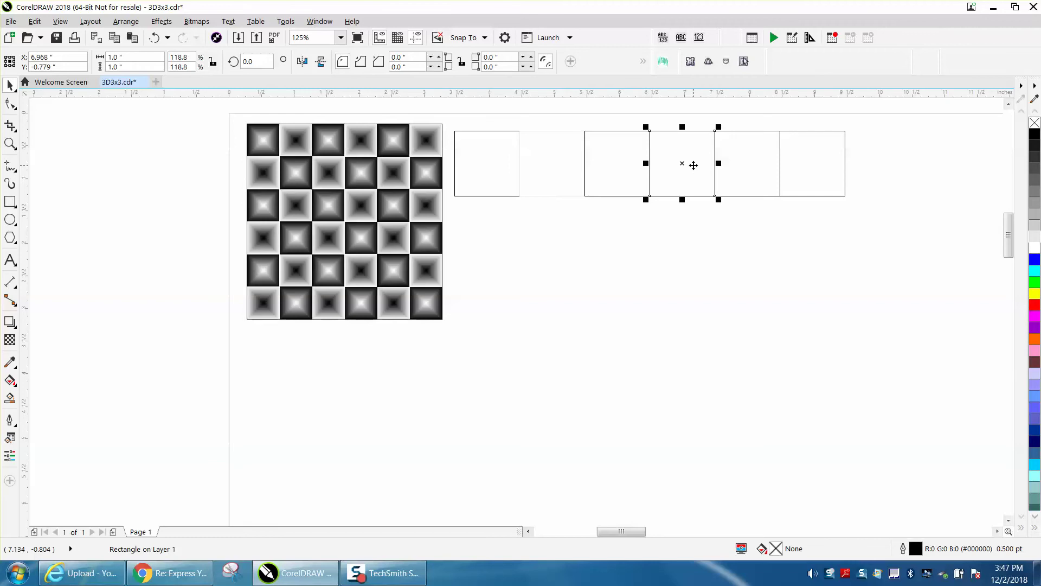
pyautogui.rightClick(1036, 242)
pyautogui.click(826, 171)
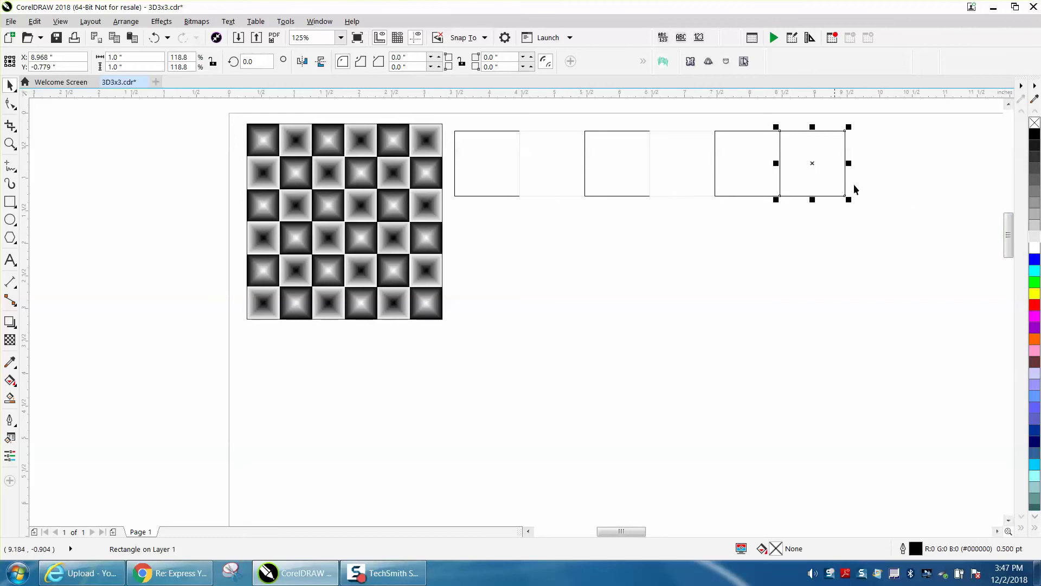
pyautogui.rightClick(1036, 238)
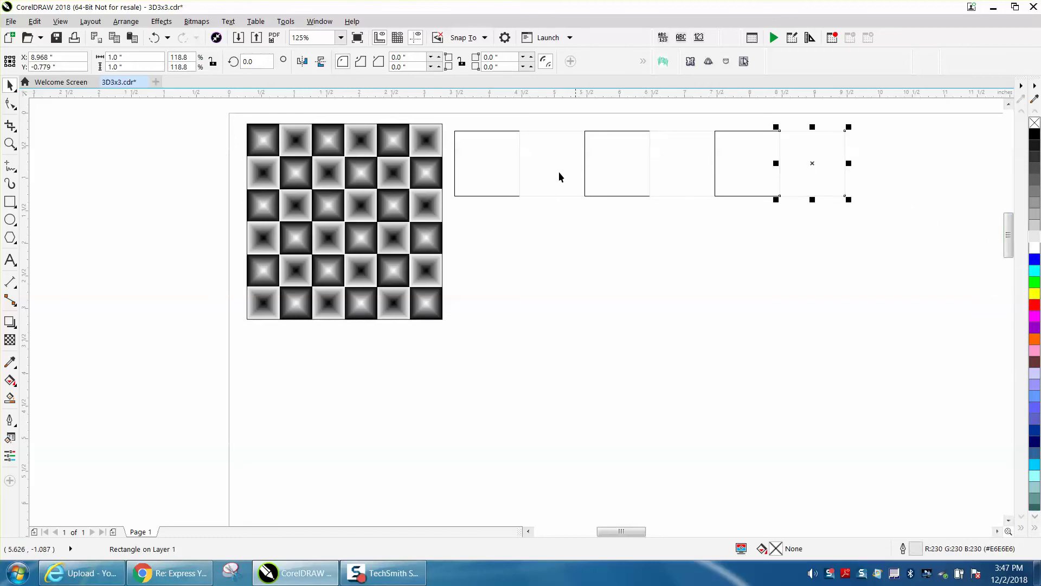
pyautogui.click(504, 163)
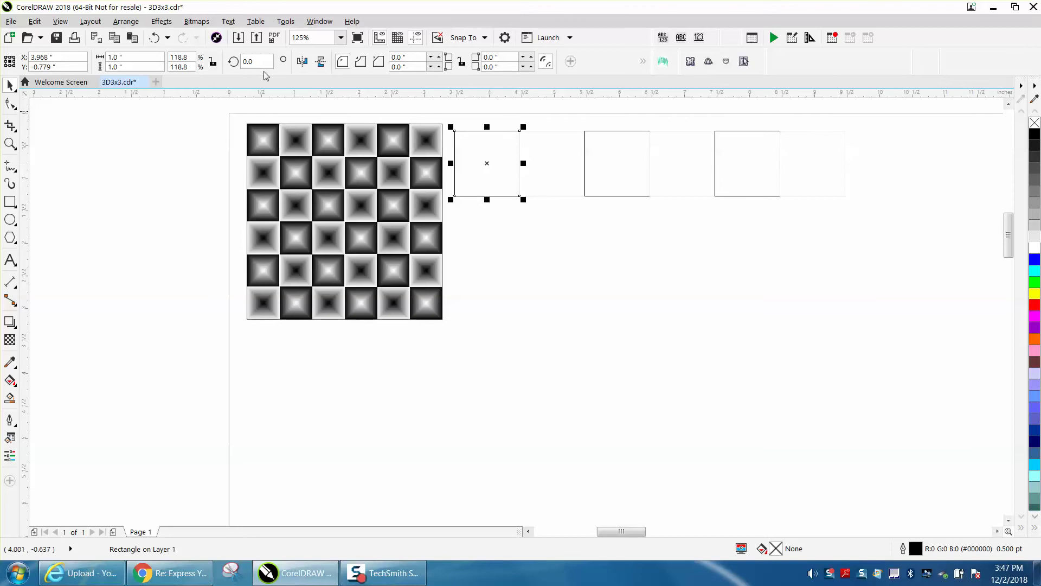
# Step: Apply a contour blending to White on the first square via Effects > Contour
pyautogui.click(125, 22)
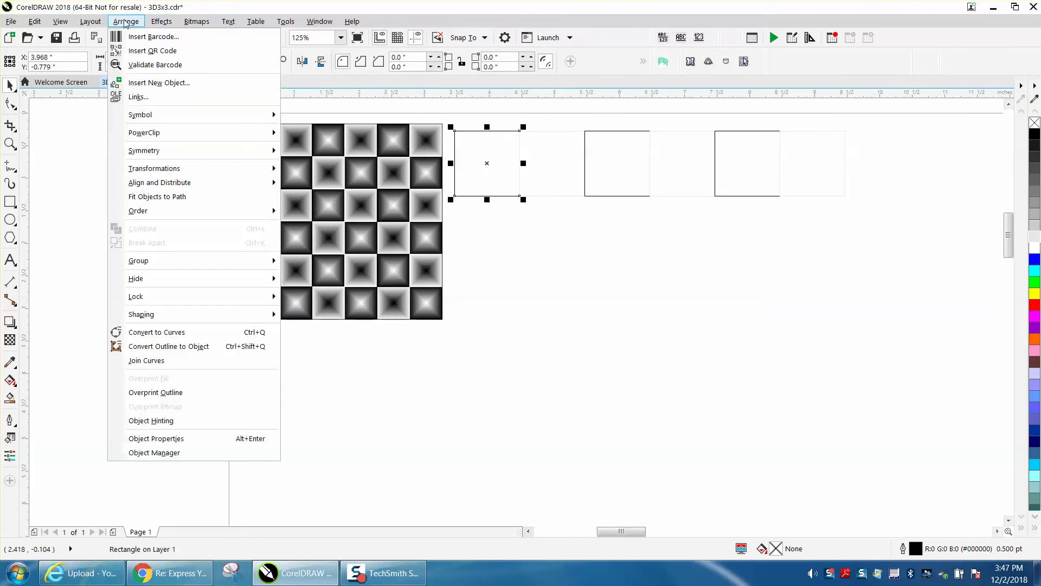
pyautogui.moveTo(152, 22)
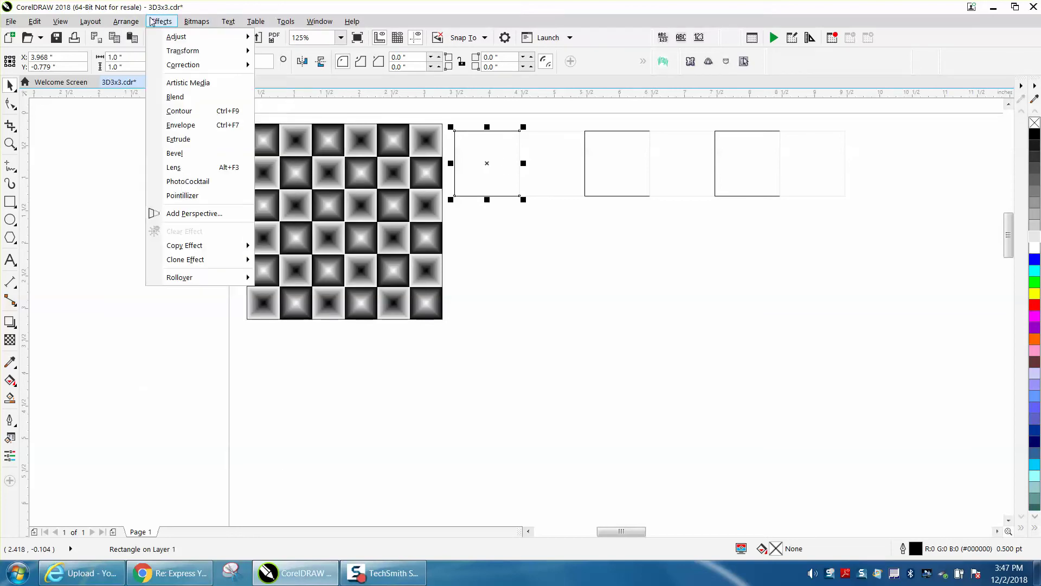
pyautogui.click(177, 110)
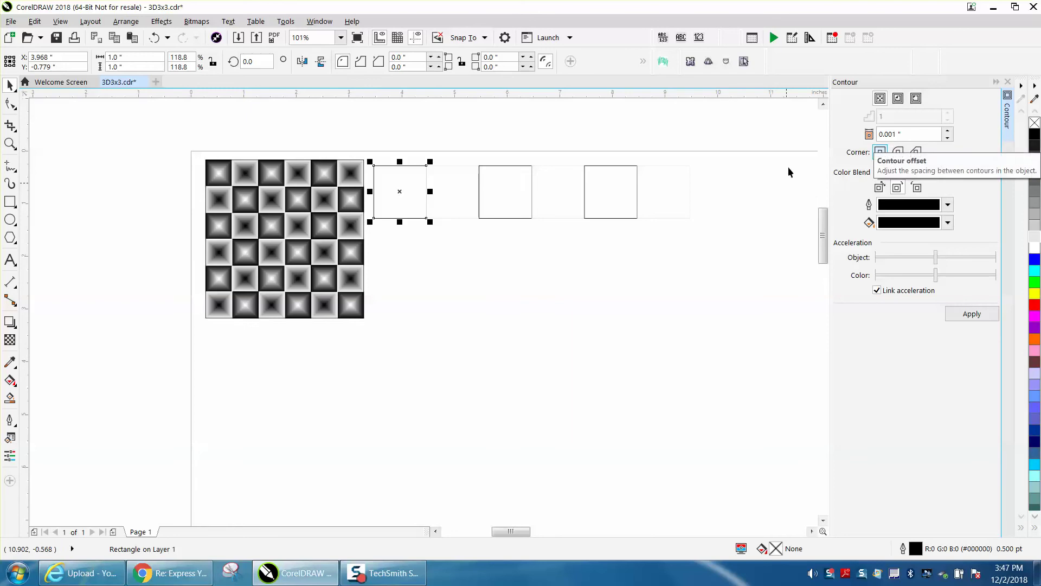
pyautogui.click(946, 205)
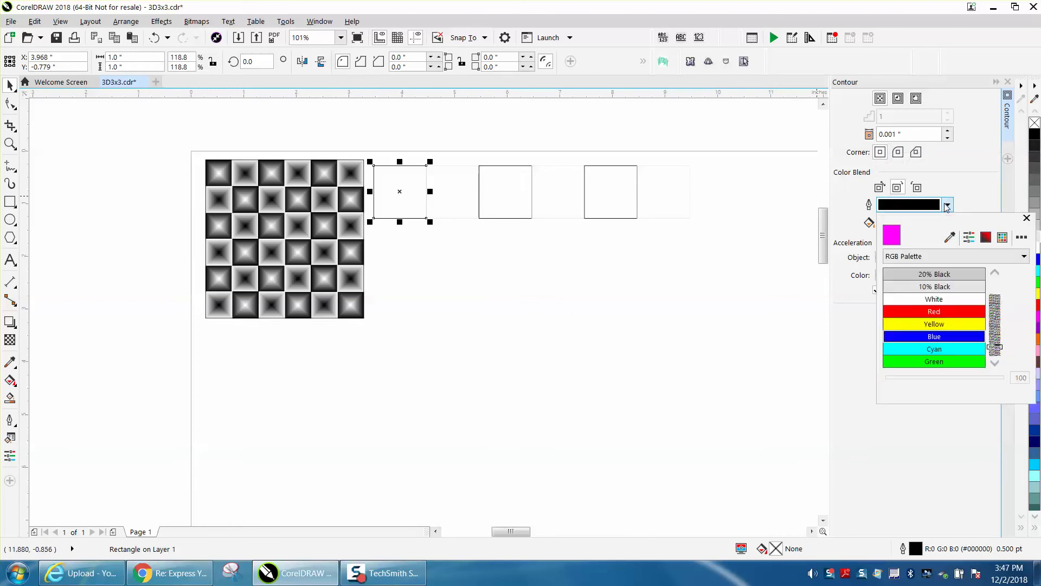
pyautogui.click(996, 363)
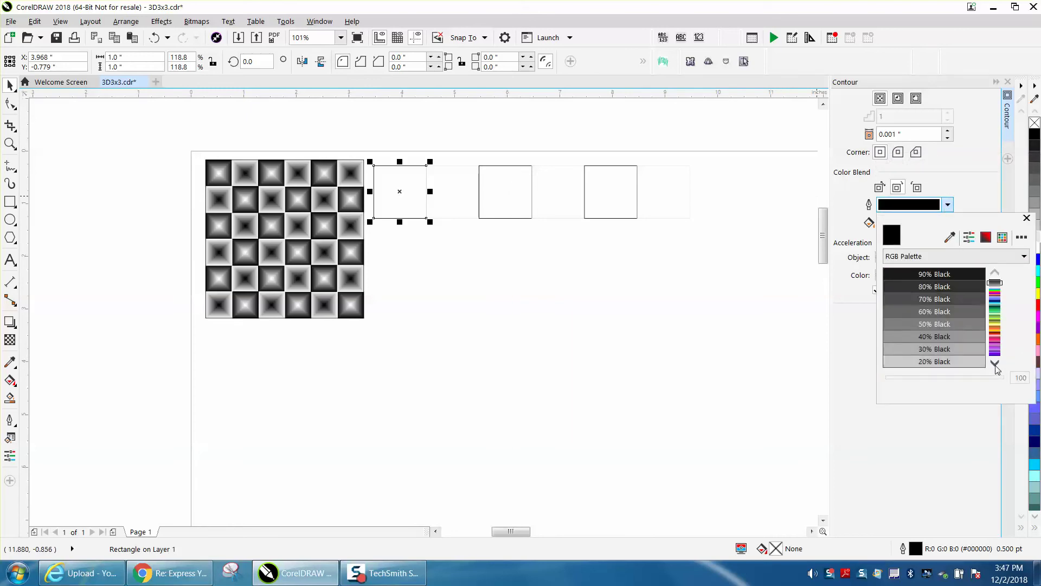
pyautogui.click(995, 364)
pyautogui.click(929, 301)
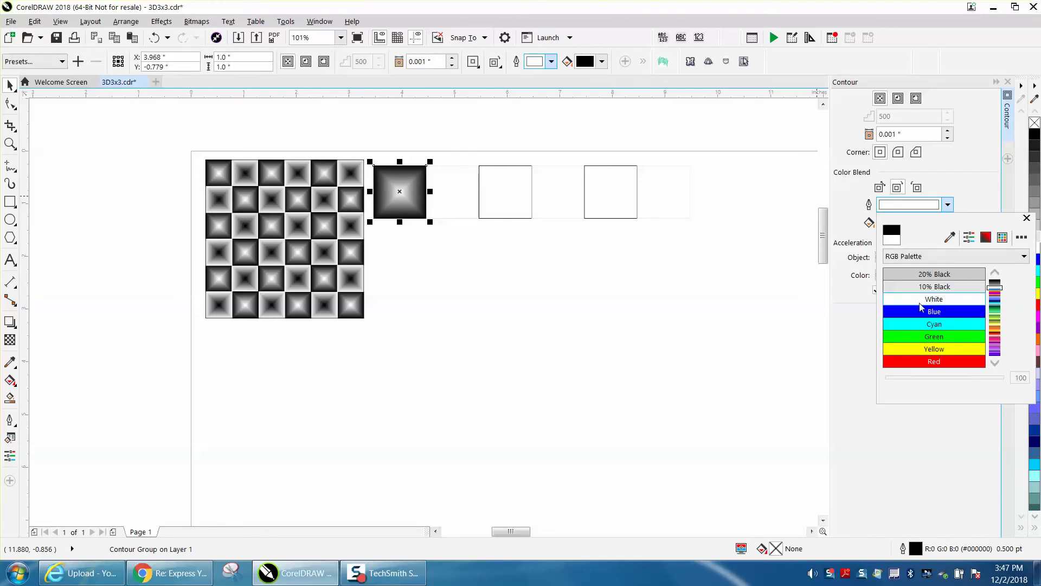
pyautogui.click(508, 209)
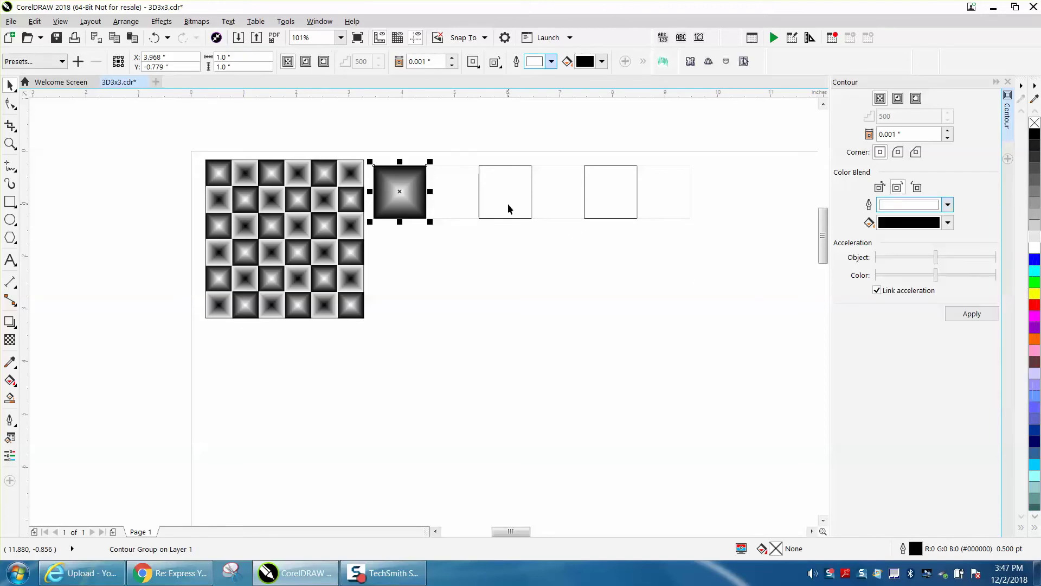
pyautogui.click(976, 320)
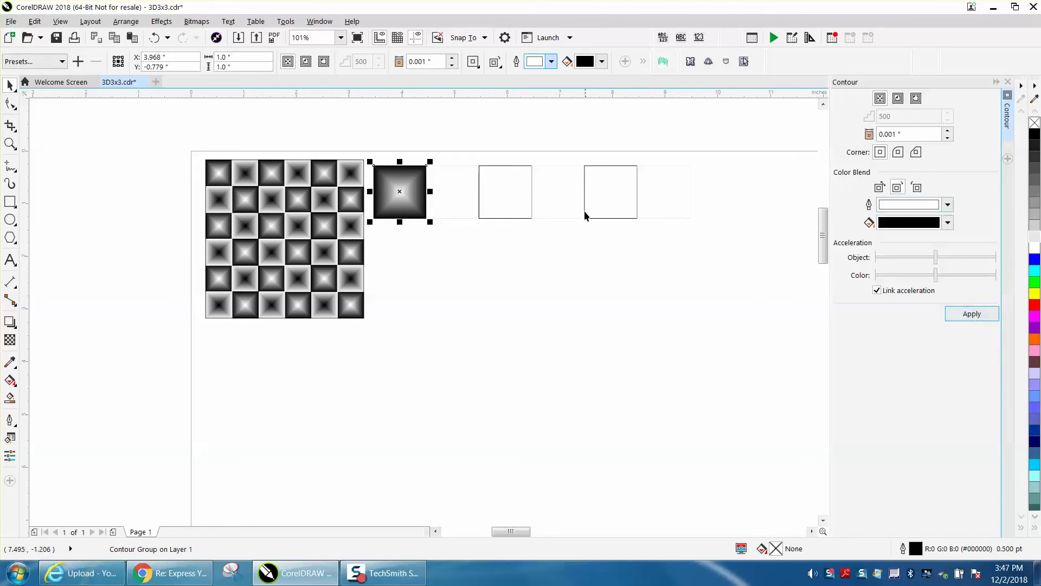
# Step: Apply the same white-centred contour to the third and fifth squares
pyautogui.click(506, 186)
pyautogui.click(972, 320)
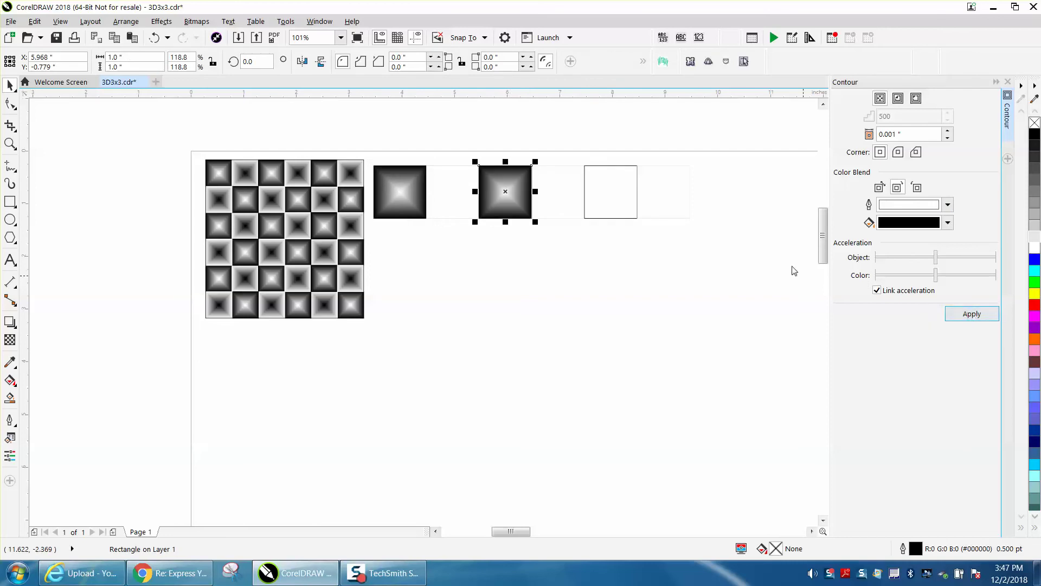
pyautogui.click(624, 194)
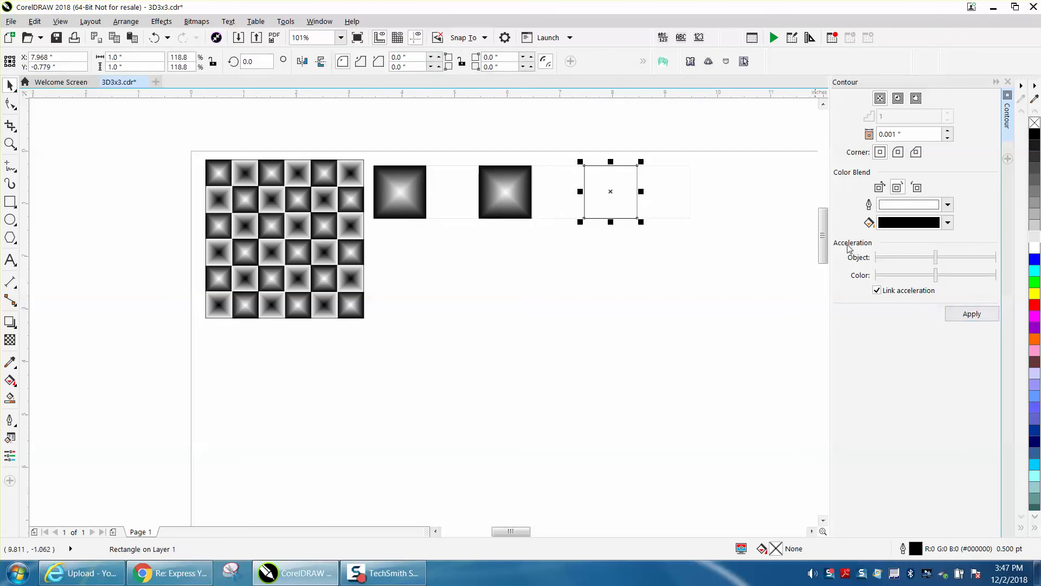
pyautogui.click(971, 314)
# Step: Switch the contour colour to Black and apply it to the second, fourth and sixth squares
pyautogui.click(453, 196)
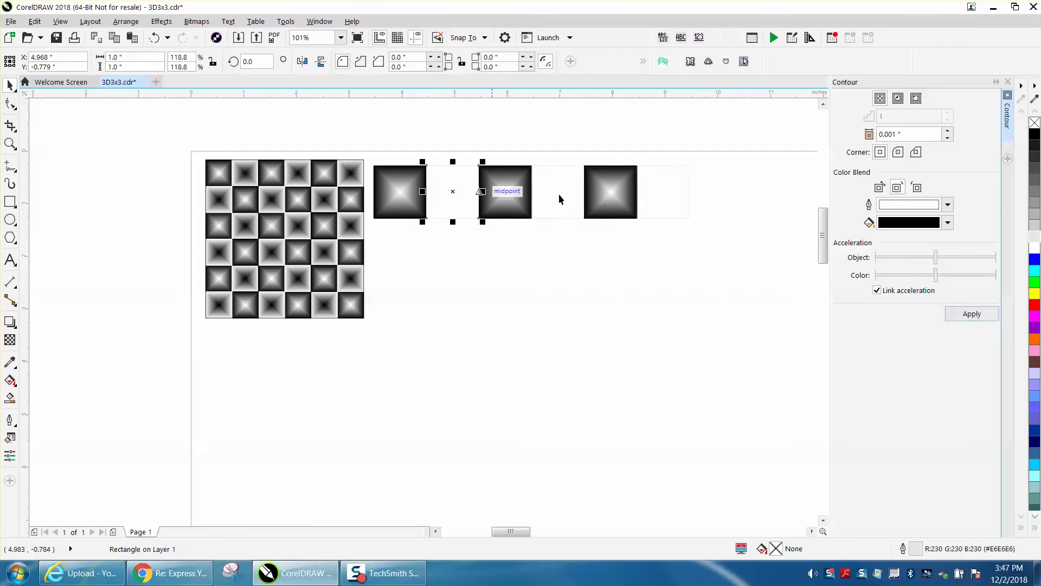
pyautogui.click(947, 204)
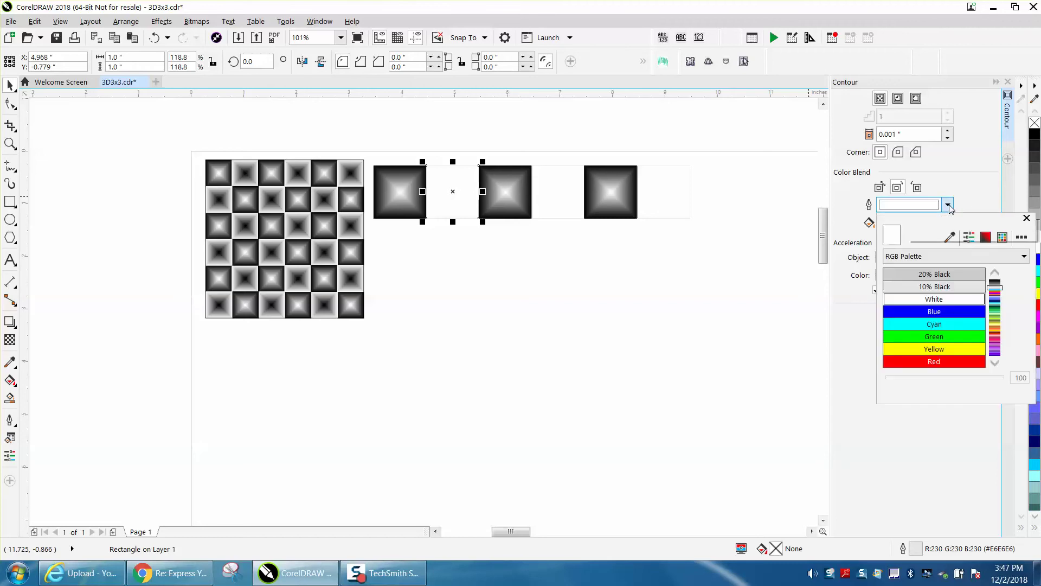
pyautogui.click(994, 274)
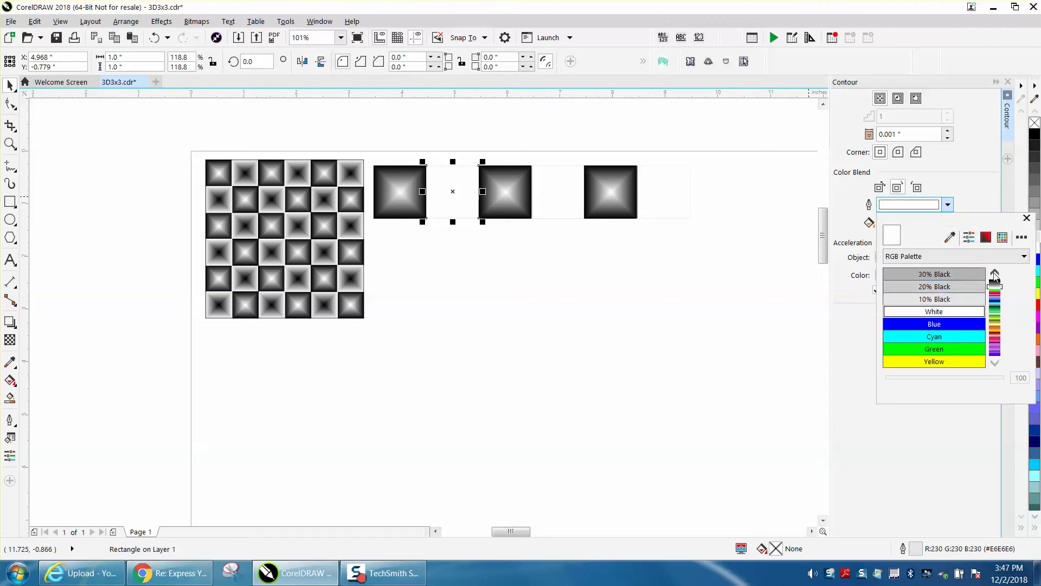
pyautogui.click(963, 275)
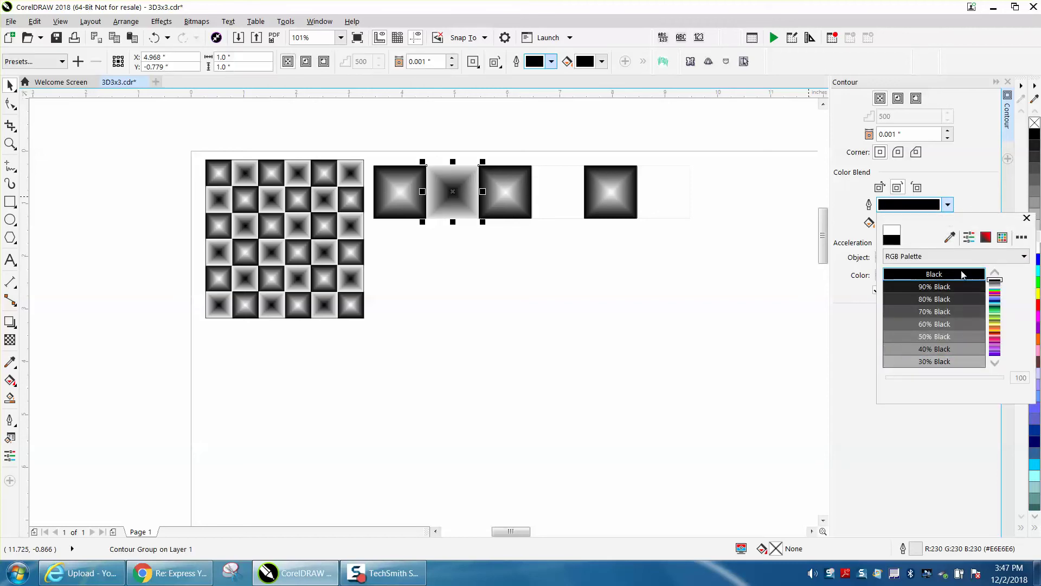
pyautogui.click(574, 197)
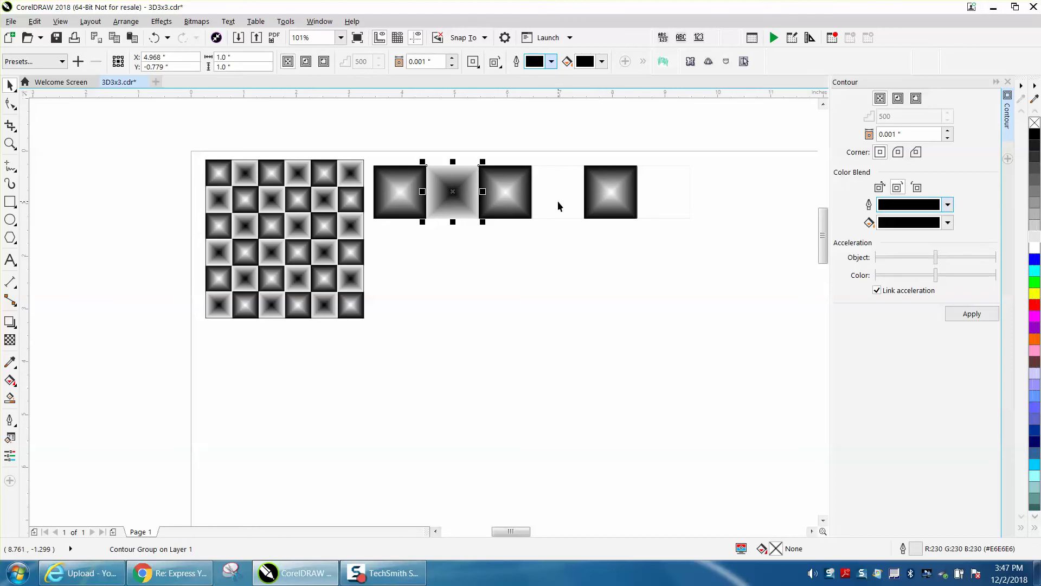
pyautogui.click(561, 199)
pyautogui.click(965, 317)
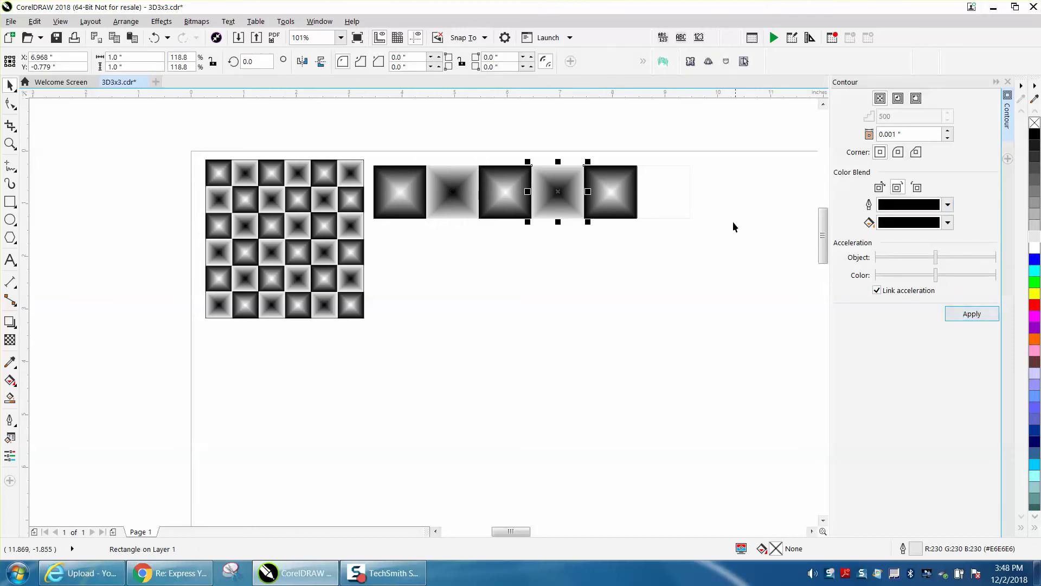
pyautogui.click(675, 196)
pyautogui.click(987, 313)
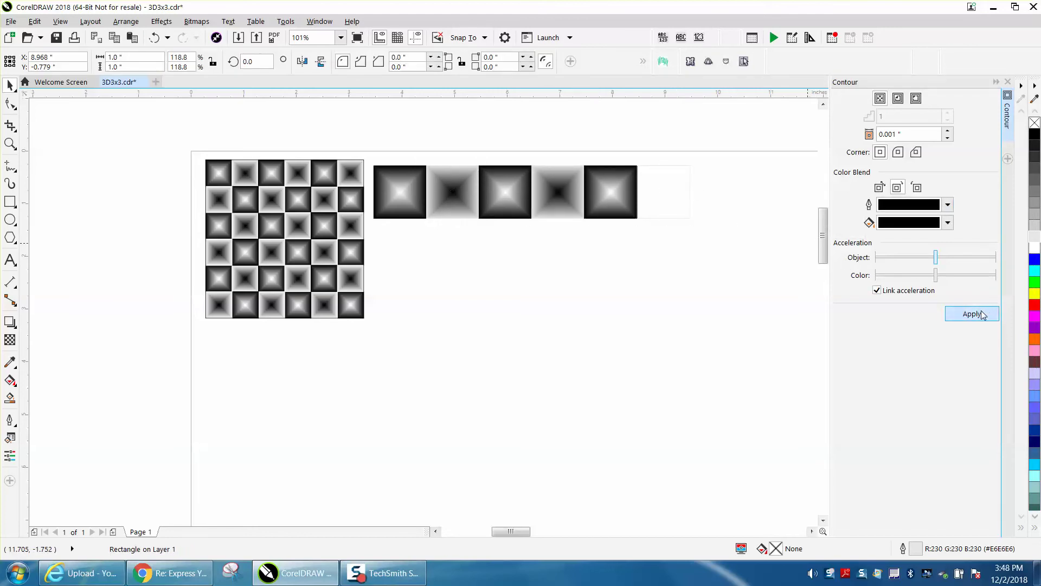
pyautogui.click(666, 281)
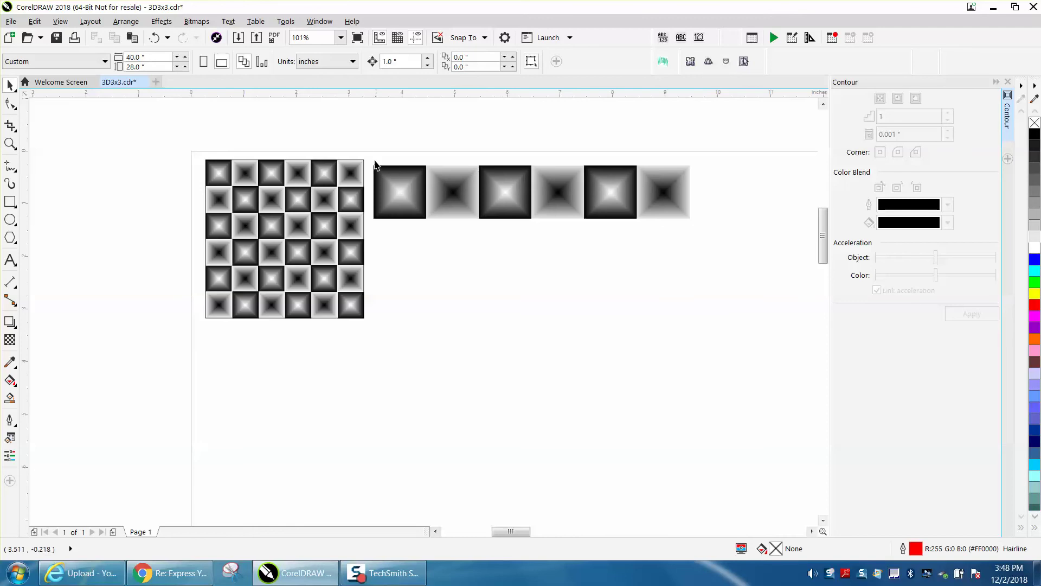
# Step: Duplicate the row 1 inch lower twice, mirroring each copy, to make rows two and three
pyautogui.moveTo(366, 153); pyautogui.dragTo(709, 245)
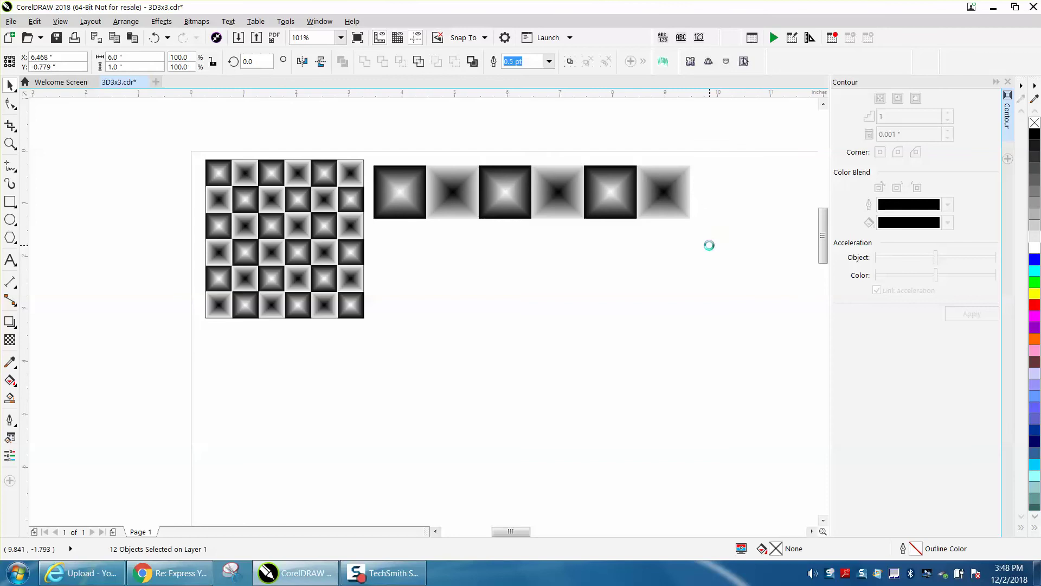
pyautogui.hotkey('ctrl', 'd')
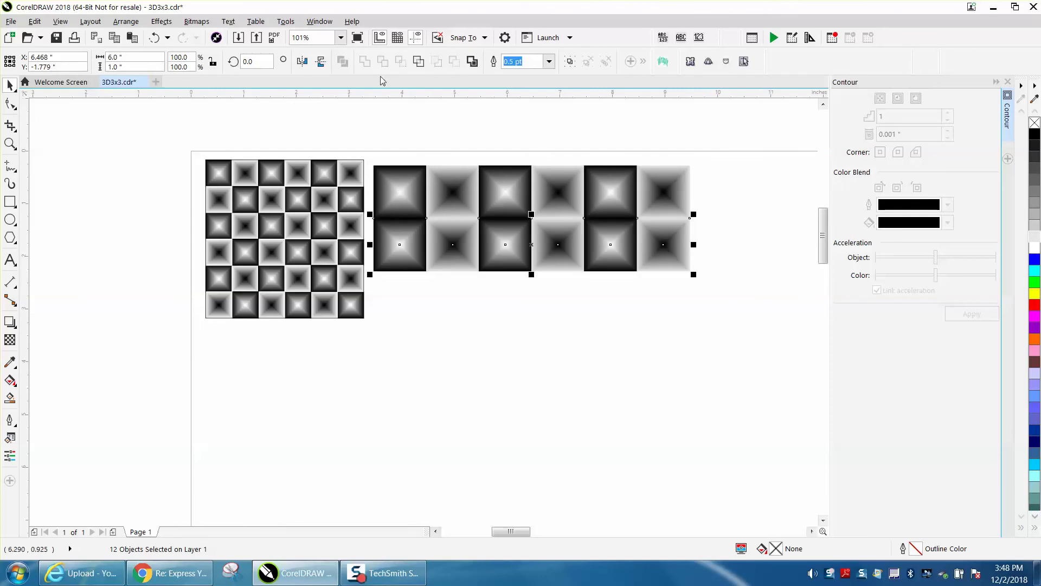
pyautogui.click(302, 62)
pyautogui.click(303, 62)
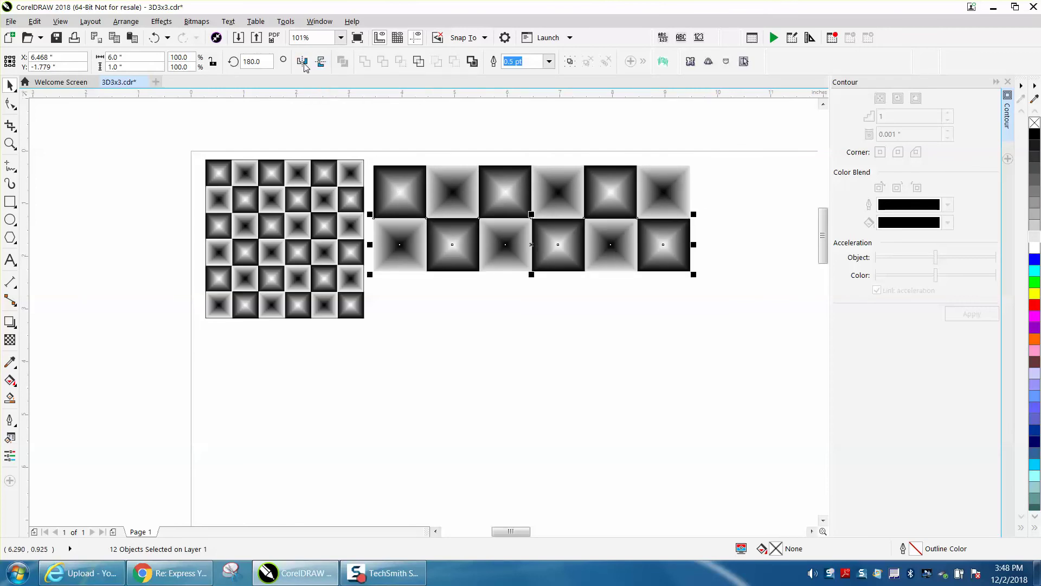
pyautogui.hotkey('ctrl', 'd')
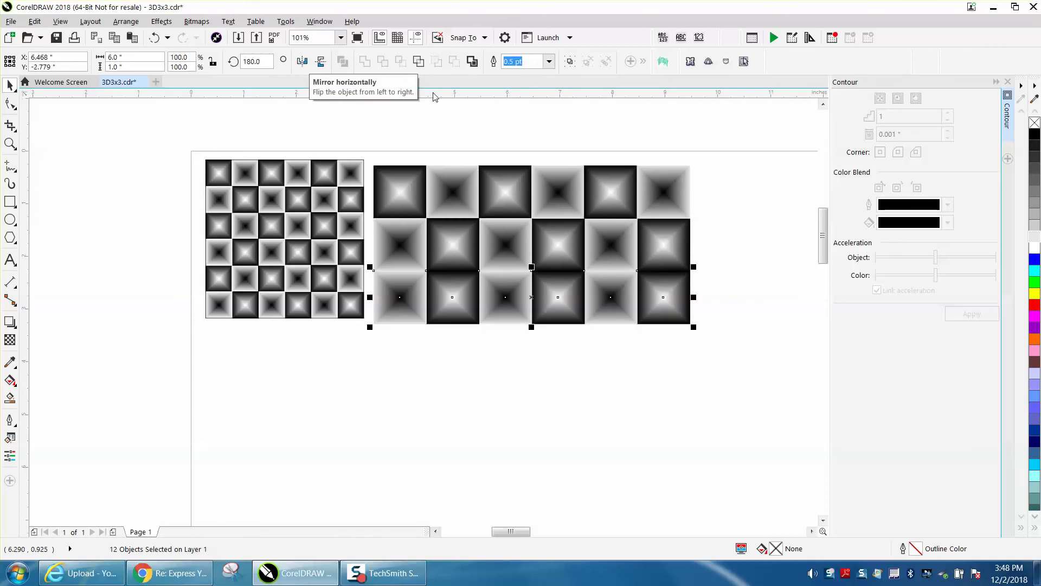
pyautogui.click(302, 61)
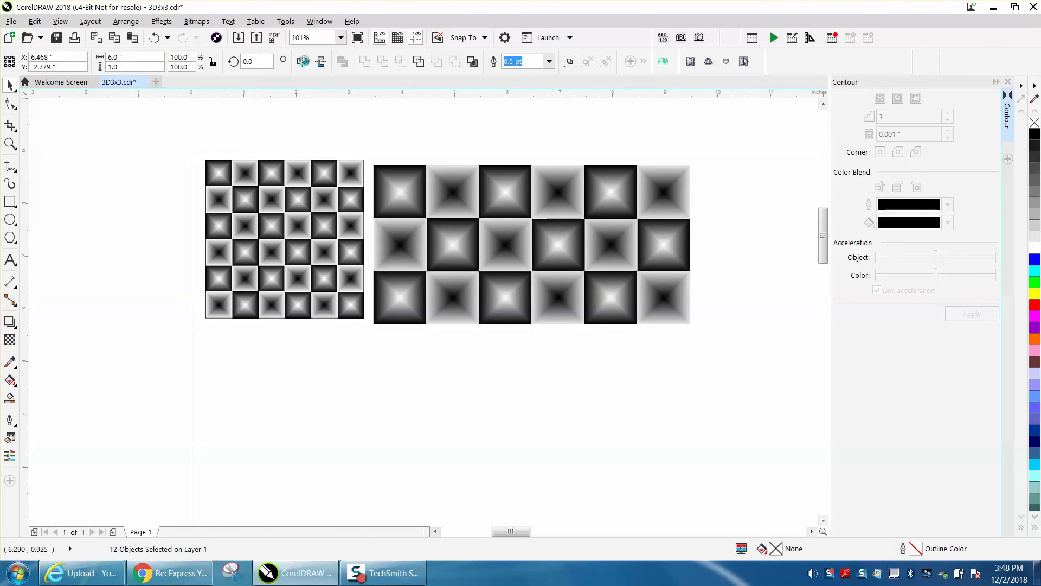
# Step: Add mirrored rows four to six the same way and marquee-select the whole six-by-six grid
pyautogui.hotkey('ctrl', 'd')
pyautogui.click(299, 63)
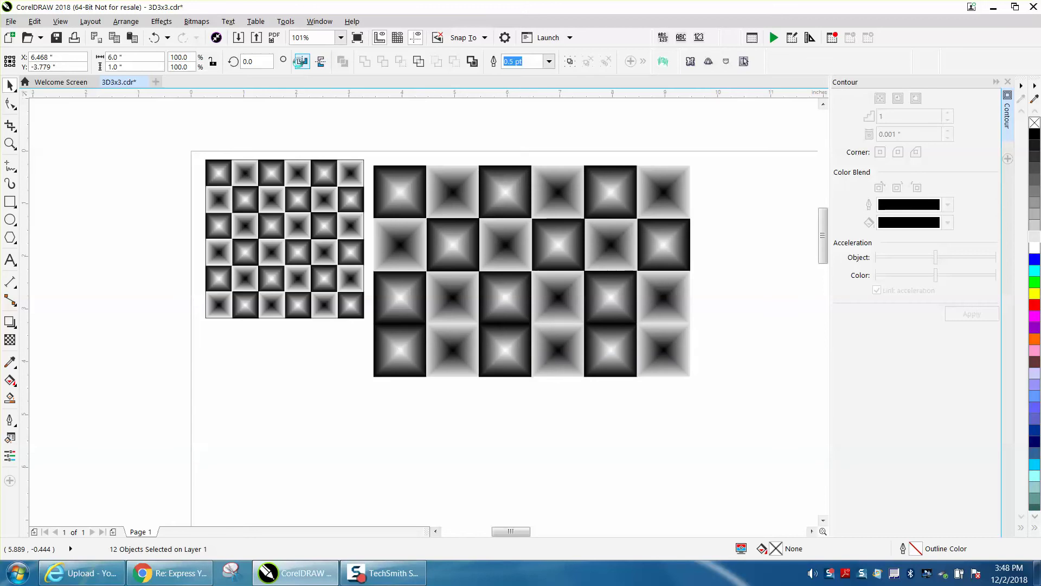
pyautogui.hotkey('ctrl', 'd')
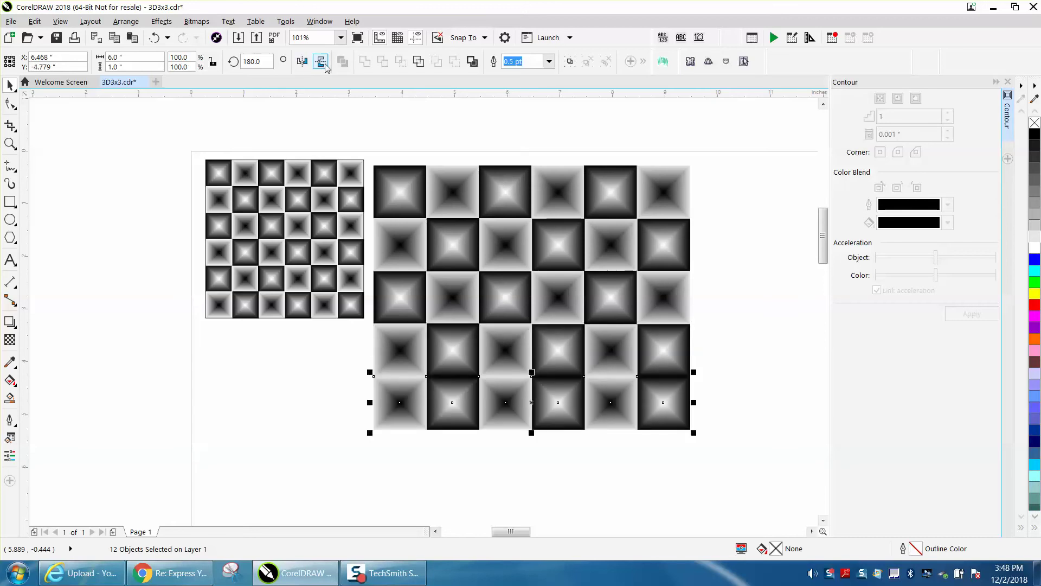
pyautogui.click(302, 60)
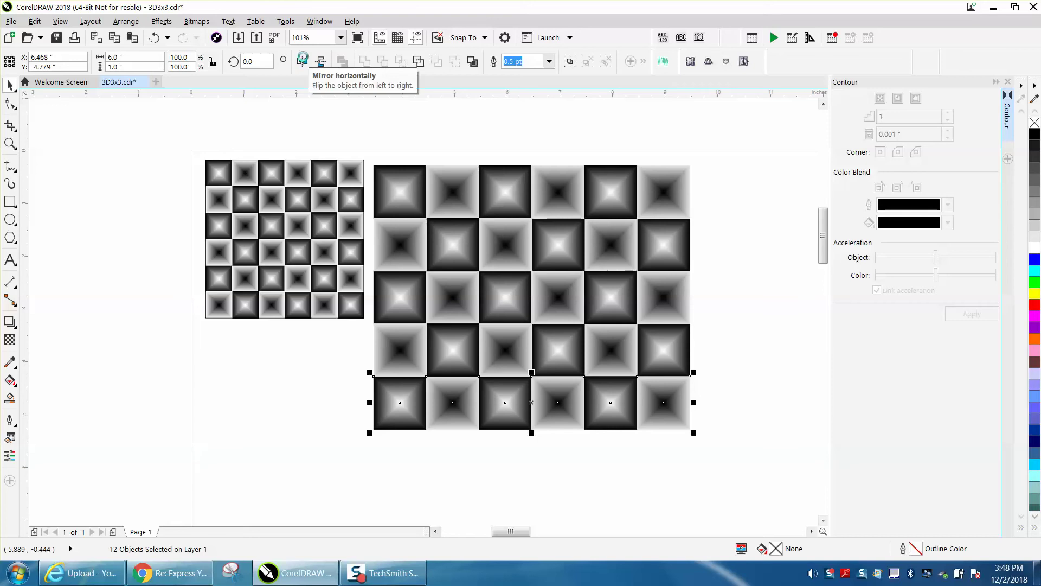
pyautogui.hotkey('ctrl', 'd')
pyautogui.click(303, 61)
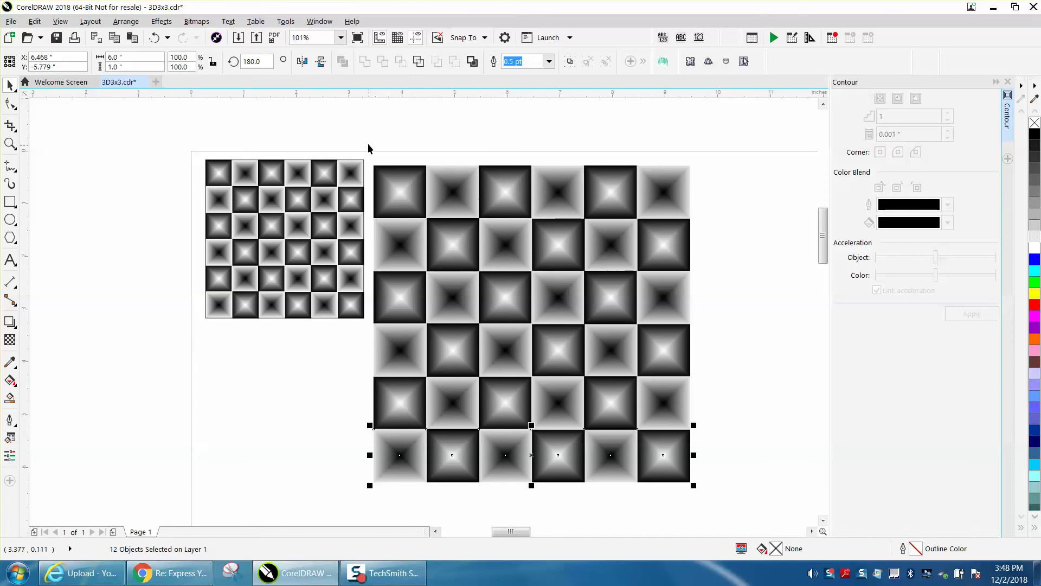
pyautogui.moveTo(368, 142); pyautogui.dragTo(714, 499)
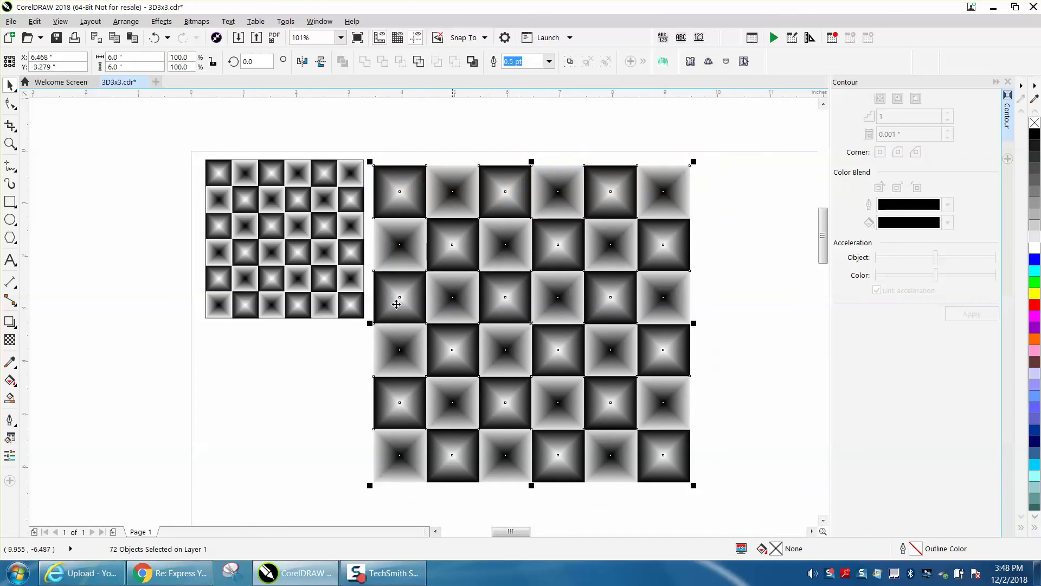
# Step: Group the 72 tiles, scale the group to 3 inches, and move it beside the small grid
pyautogui.click(130, 23)
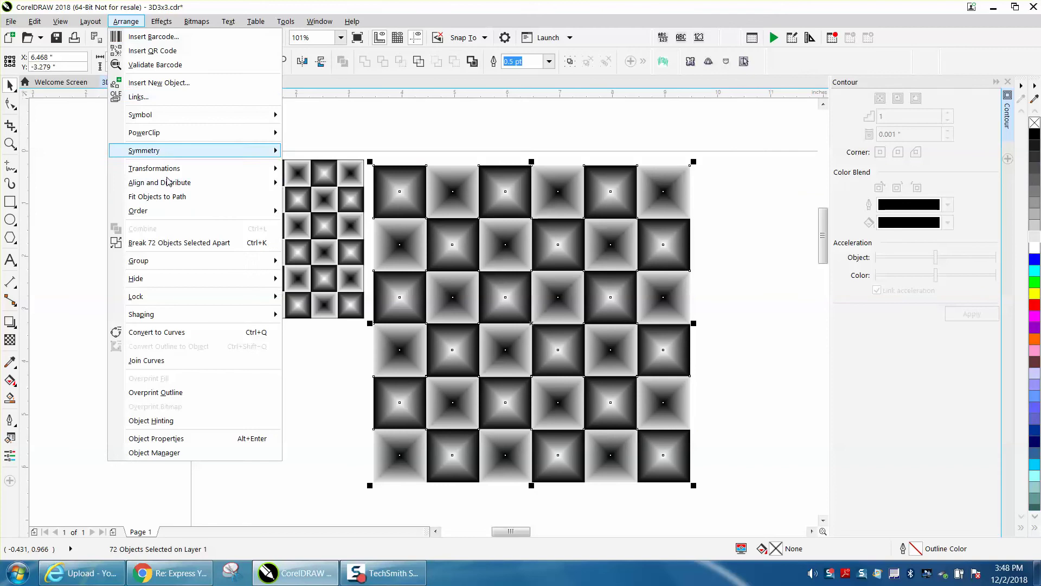
pyautogui.moveTo(193, 268)
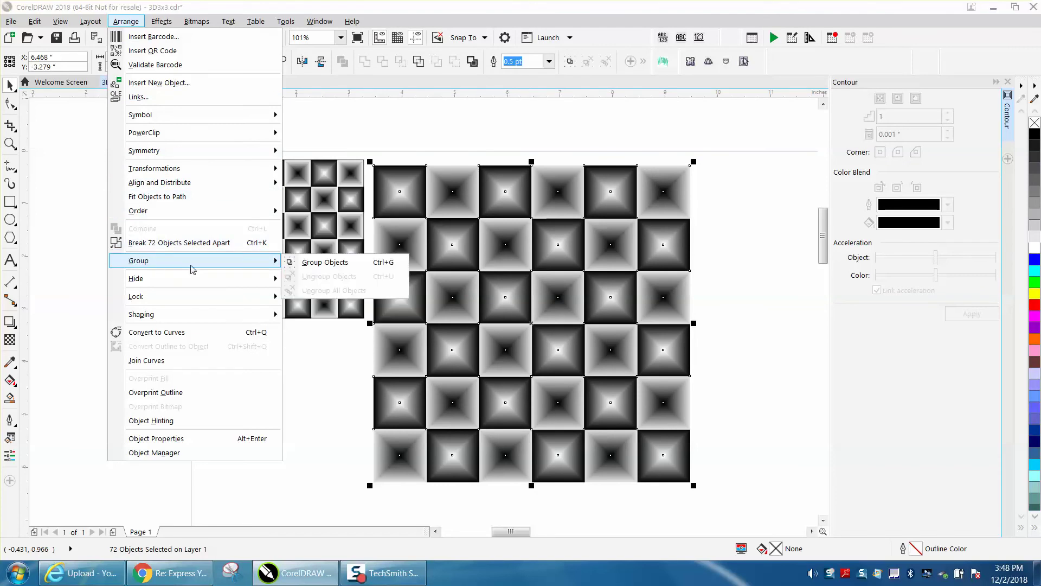
pyautogui.click(316, 264)
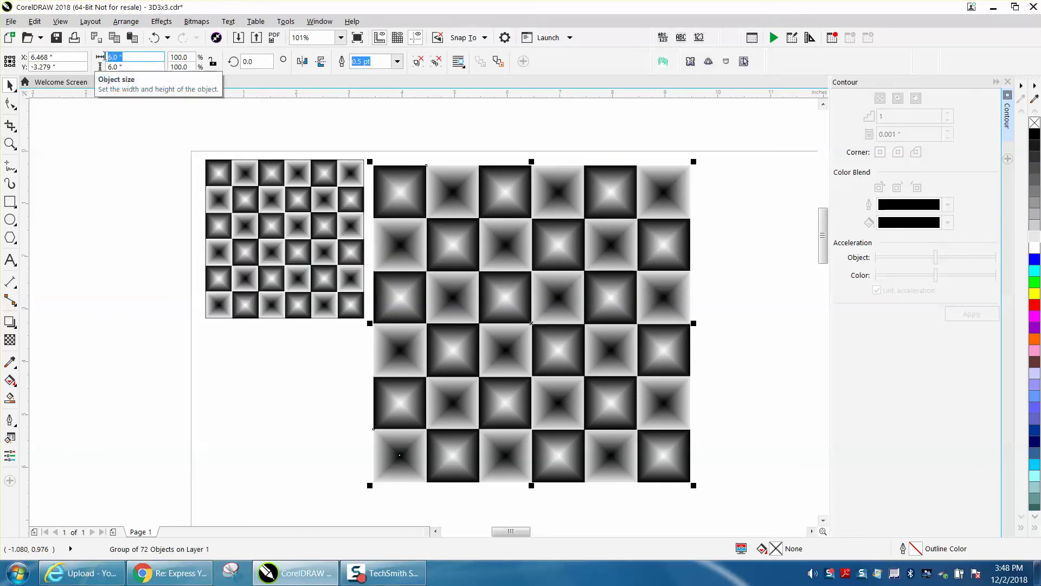
pyautogui.write('3')
pyautogui.press('Return')
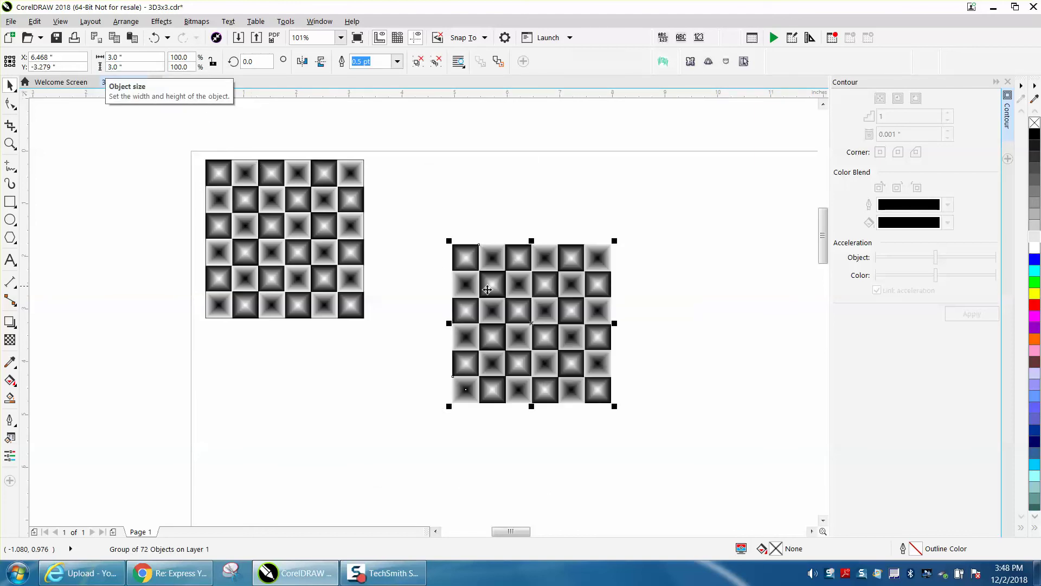
pyautogui.moveTo(524, 311); pyautogui.dragTo(455, 235)
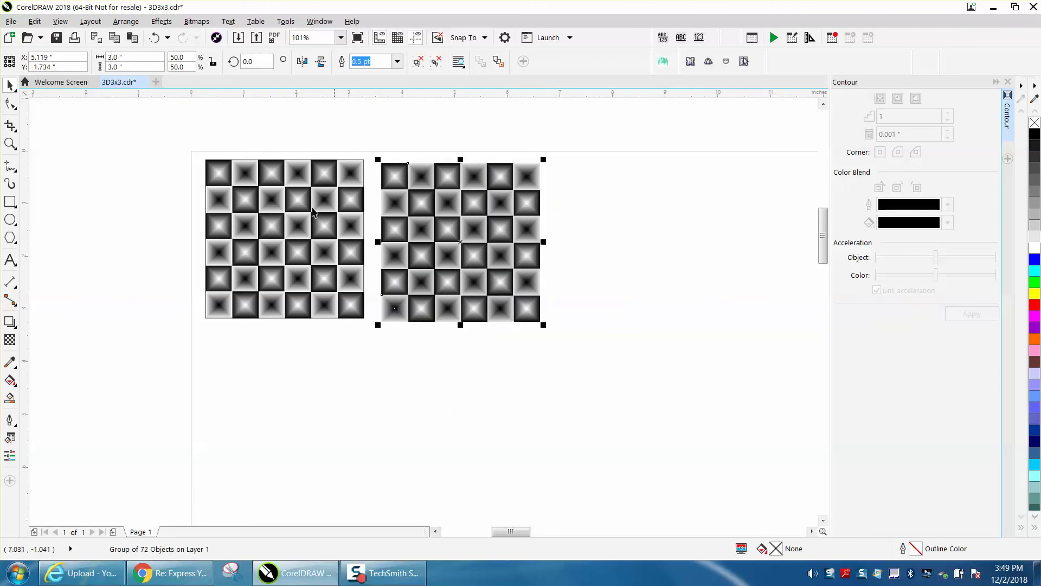
pyautogui.press('z')
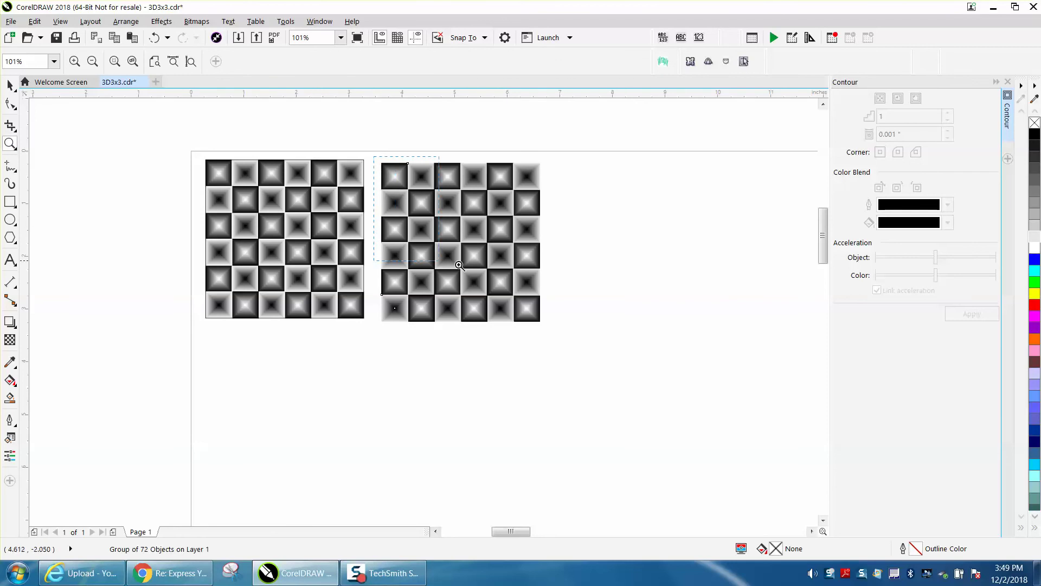
pyautogui.moveTo(459, 266); pyautogui.dragTo(600, 334)
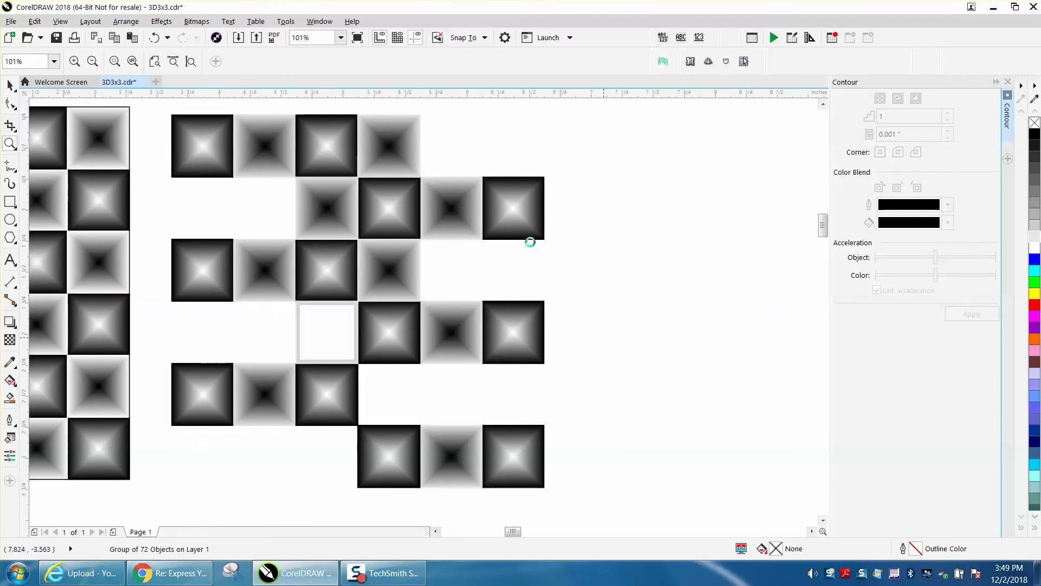
pyautogui.rightClick(491, 254)
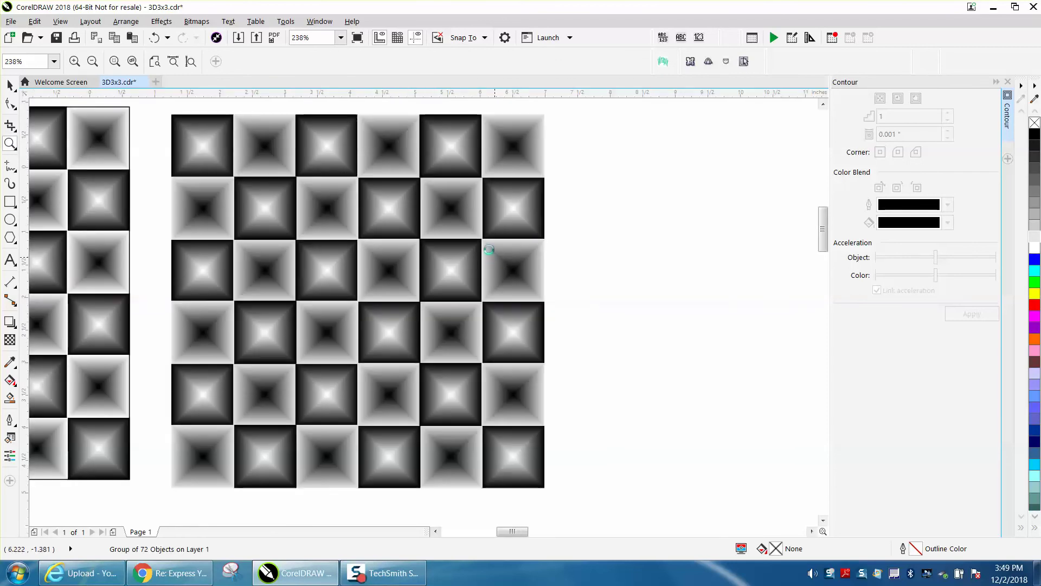
pyautogui.rightClick(491, 249)
pyautogui.rightClick(566, 269)
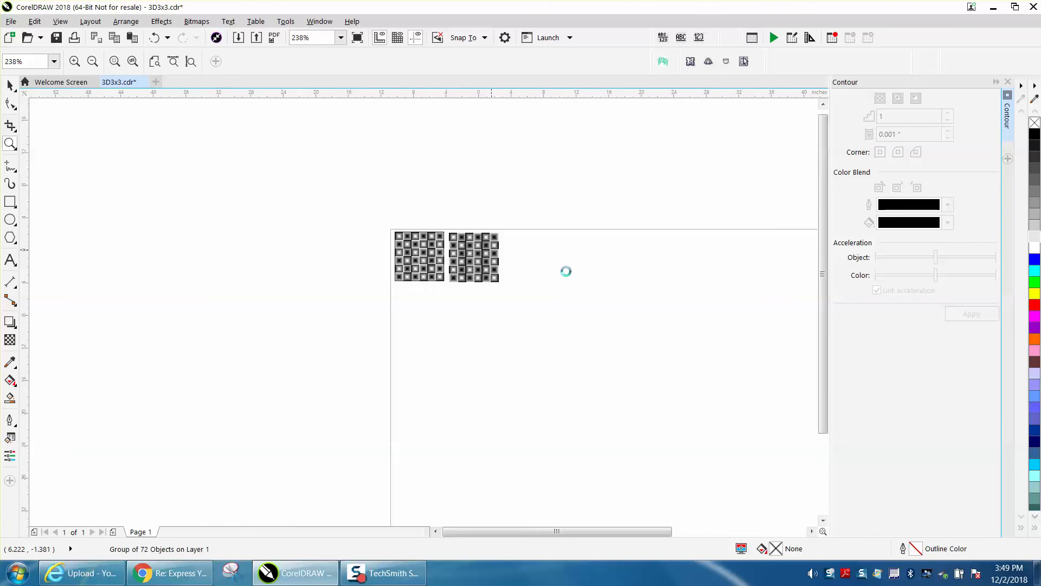
pyautogui.rightClick(565, 269)
pyautogui.rightClick(567, 271)
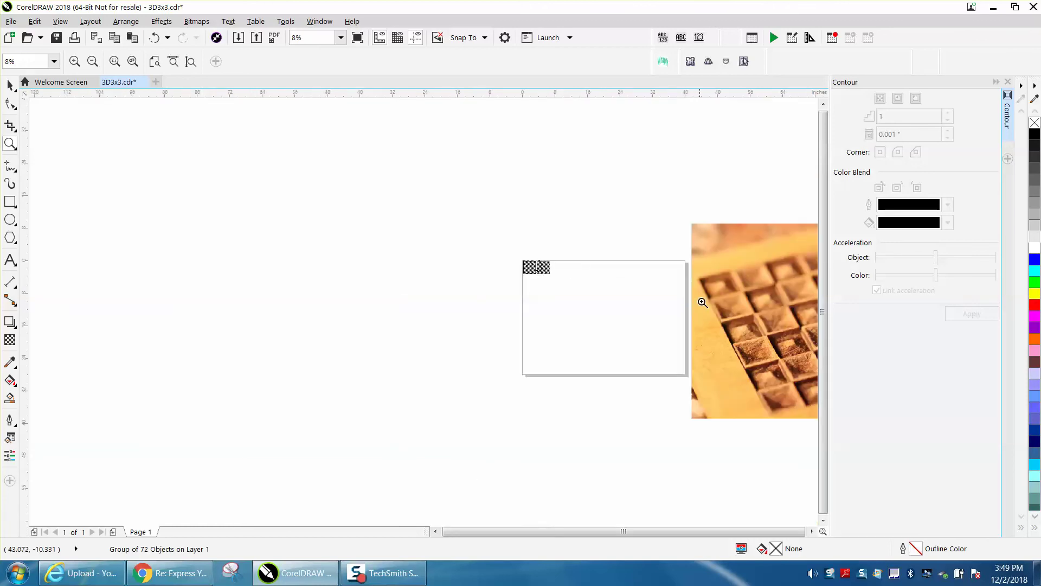
pyautogui.moveTo(724, 287); pyautogui.dragTo(797, 377)
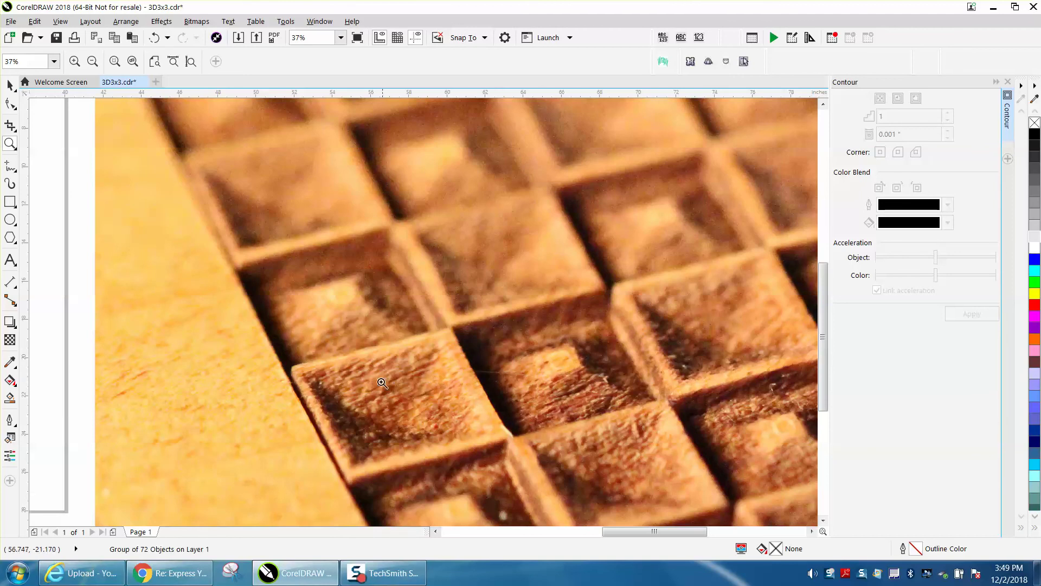
pyautogui.rightClick(331, 329)
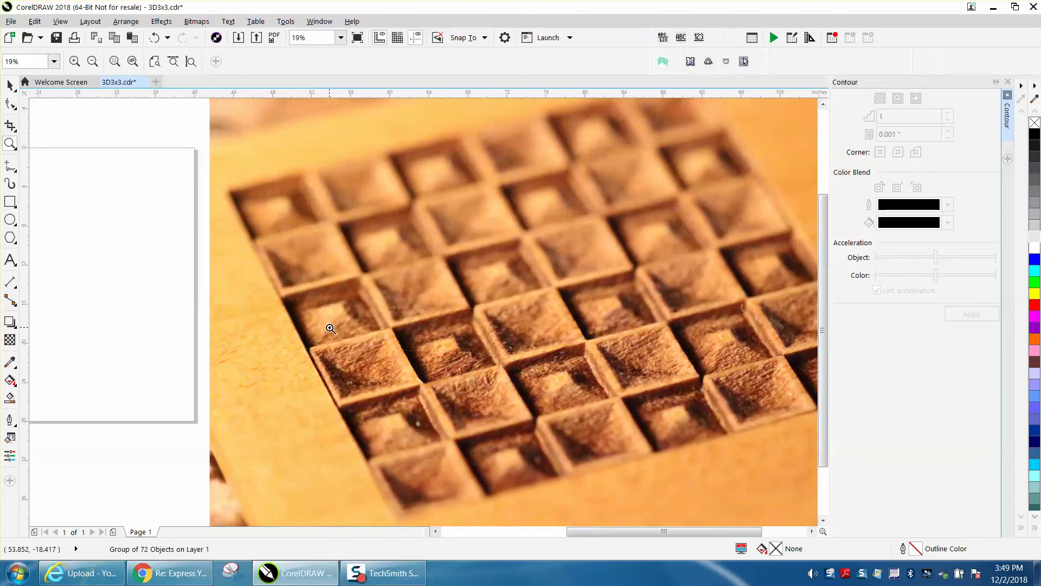
pyautogui.rightClick(405, 321)
pyautogui.rightClick(445, 324)
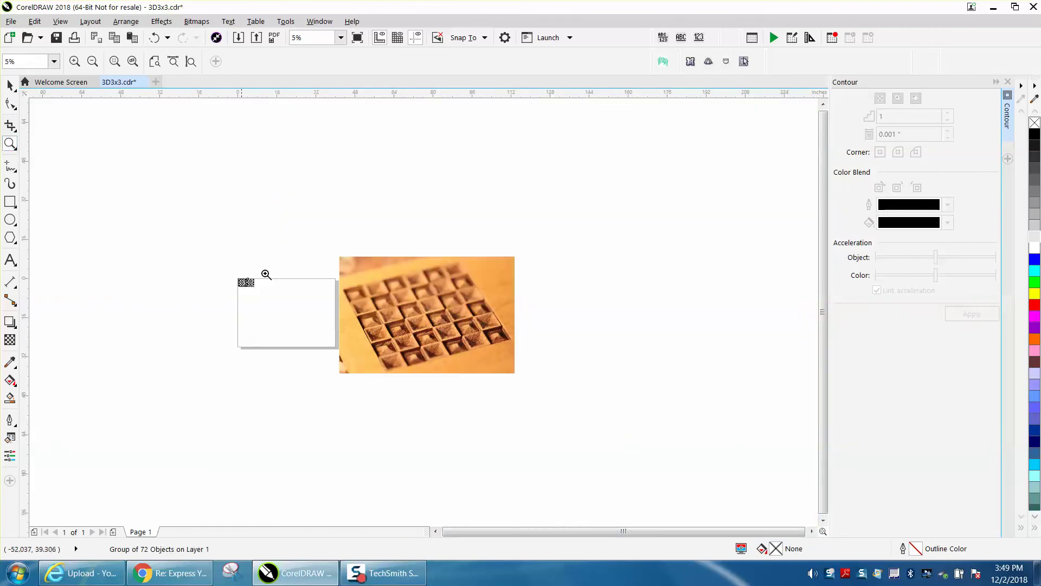
pyautogui.moveTo(227, 263); pyautogui.dragTo(293, 297)
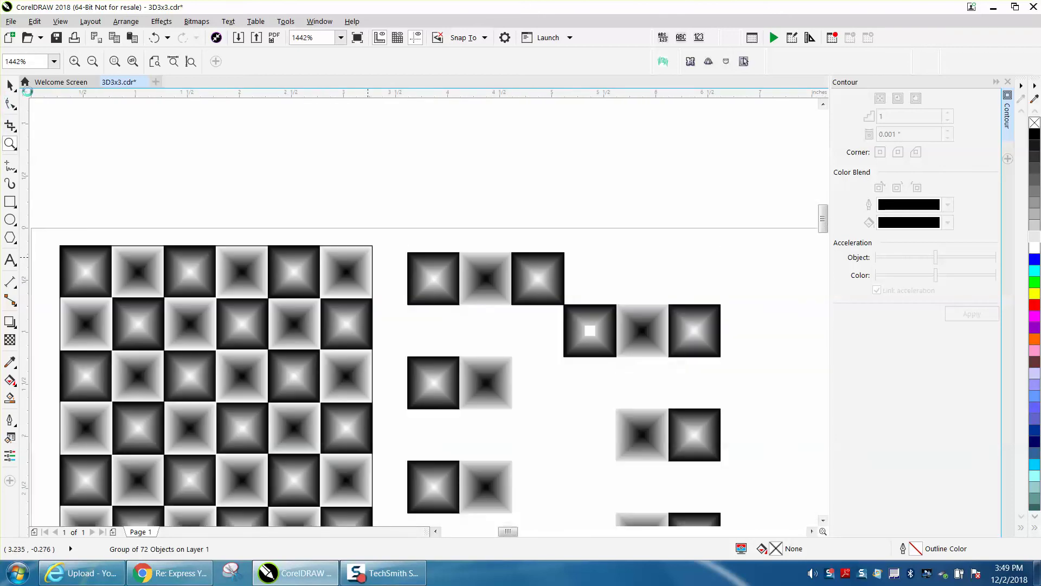
pyautogui.press('space')
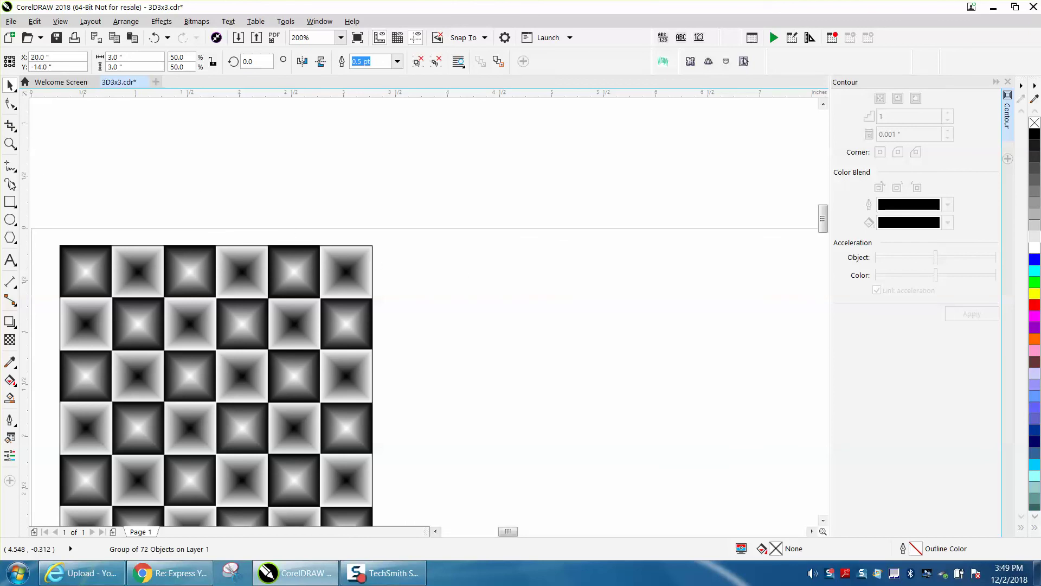
# Step: Draw a rectangle beside the checkerboard and size it to 3 by 3 inches
pyautogui.moveTo(680, 185); pyautogui.dragTo(585, 299)
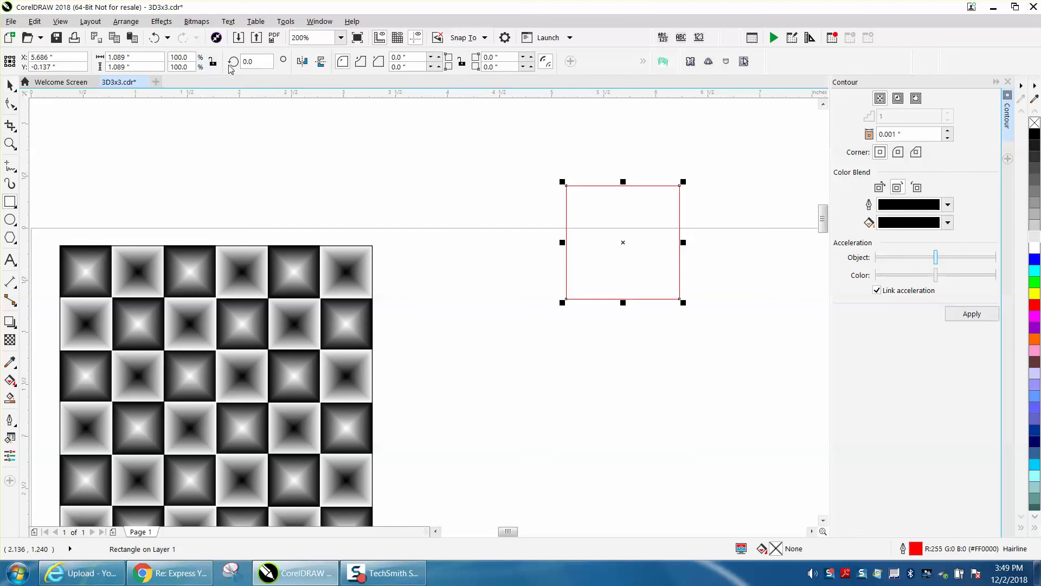
pyautogui.moveTo(131, 56); pyautogui.dragTo(113, 55)
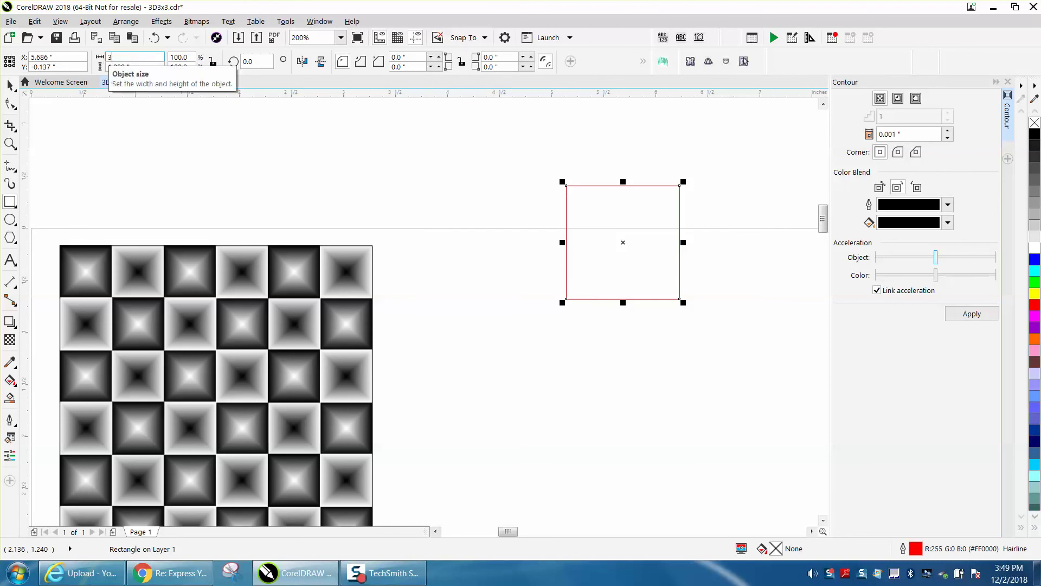
pyautogui.write('3')
pyautogui.press('Tab')
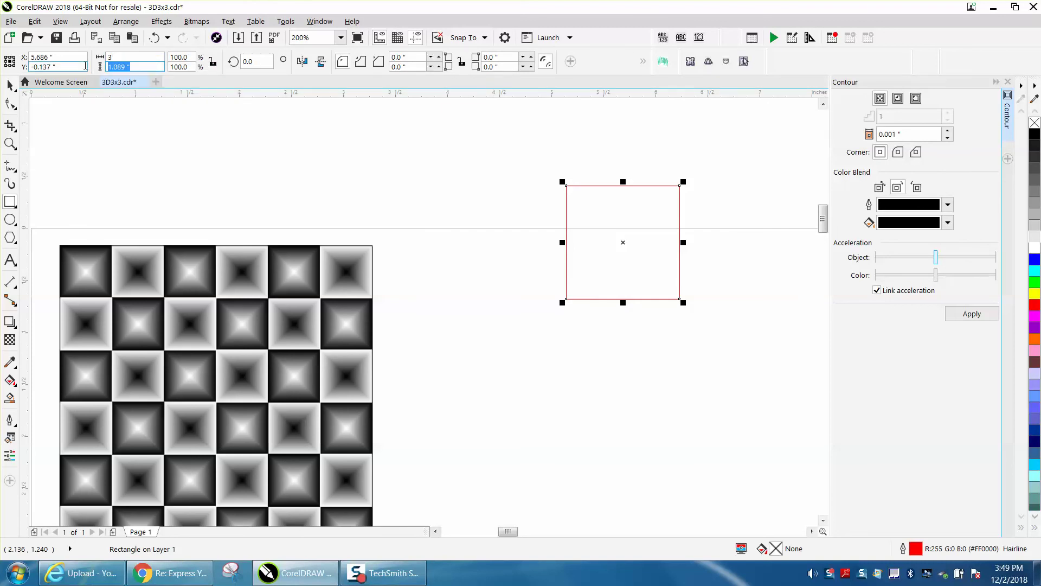
pyautogui.write('3')
pyautogui.press('Return')
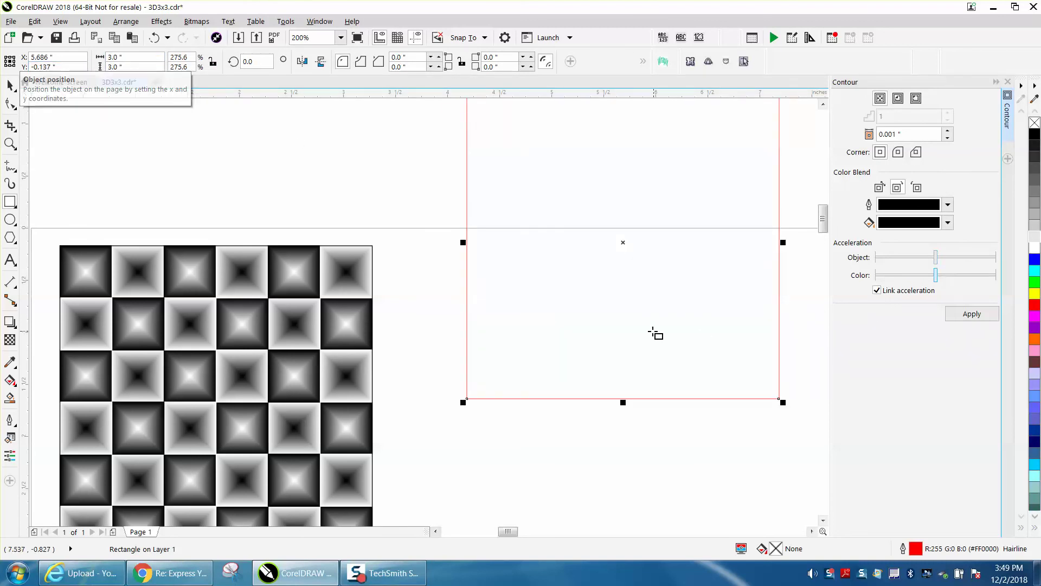
pyautogui.scroll(-1, 656, 333)
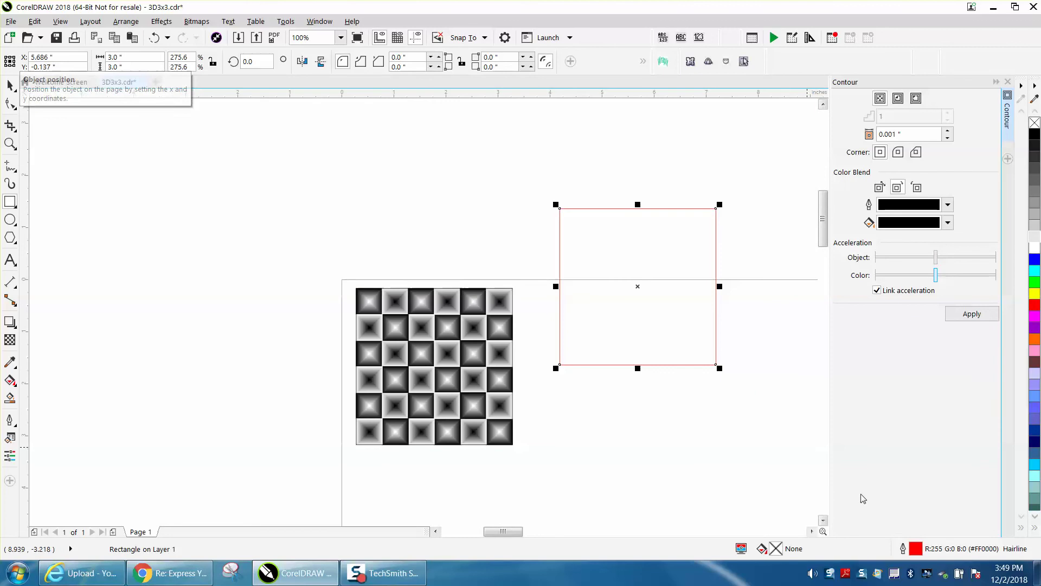
# Step: Give the rectangle a black 0.5 pt outline and place it over the checkerboard at X 20.0, Y -14.0
pyautogui.doubleClick(916, 550)
pyautogui.click(447, 207)
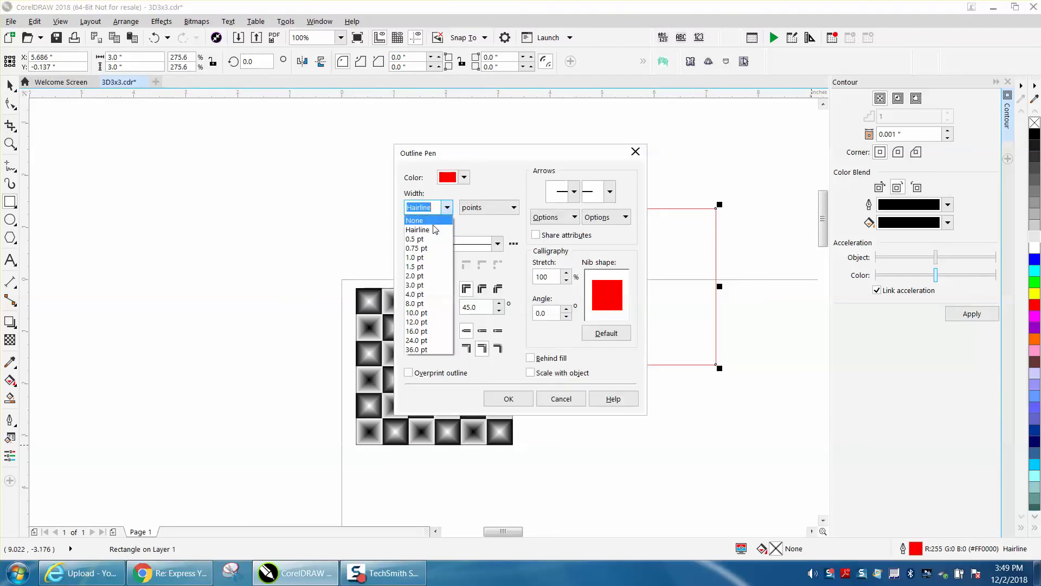
pyautogui.click(431, 239)
pyautogui.click(464, 179)
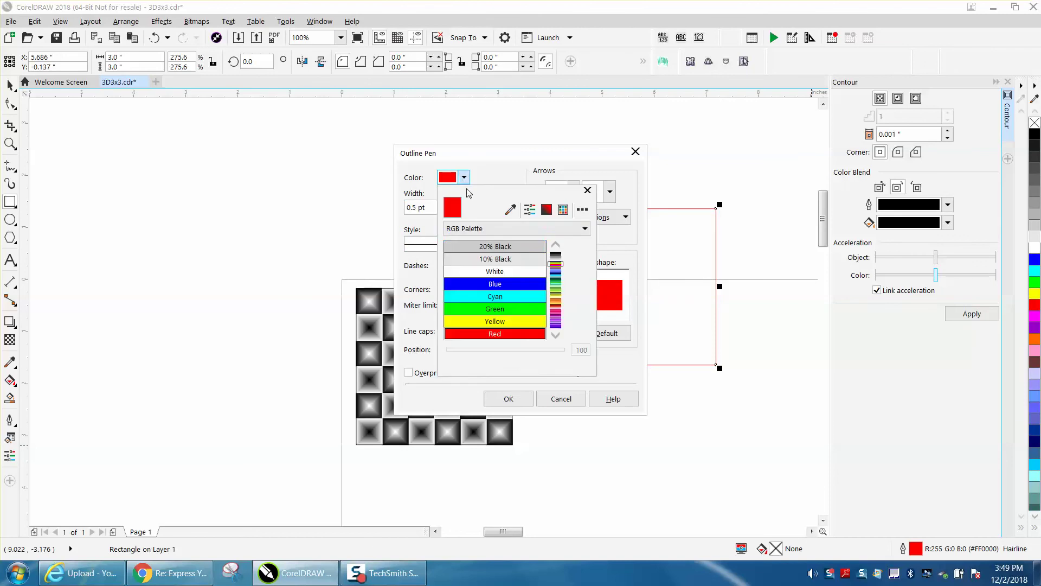
pyautogui.click(555, 245)
pyautogui.click(555, 245)
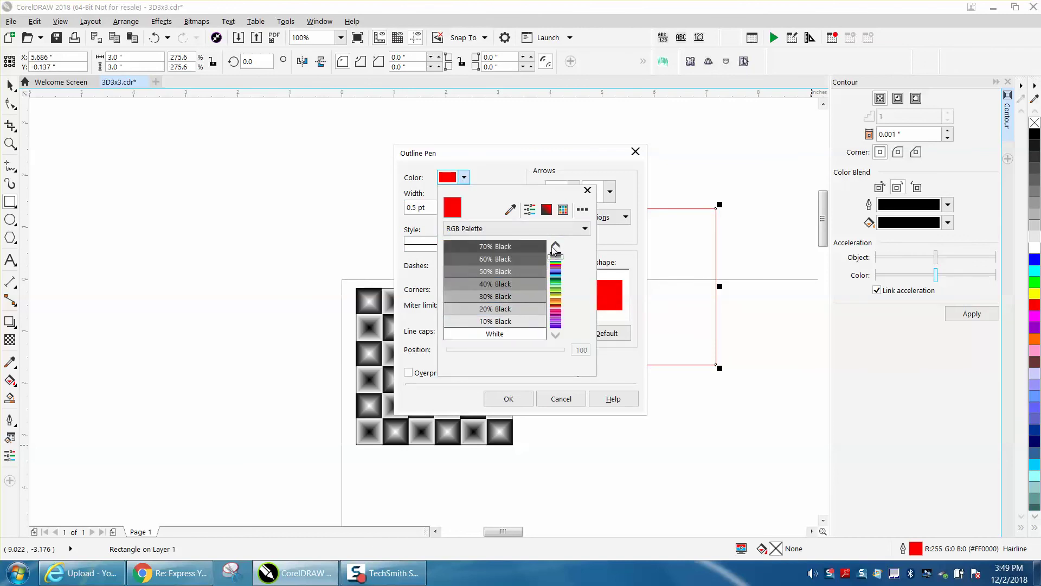
pyautogui.click(556, 246)
pyautogui.click(540, 247)
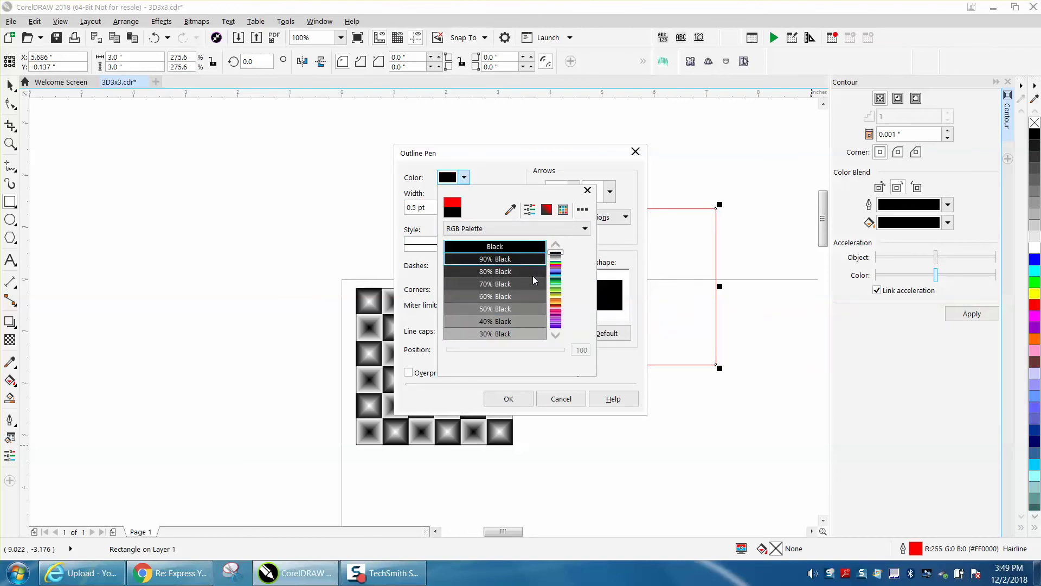
pyautogui.click(516, 399)
pyautogui.click(515, 399)
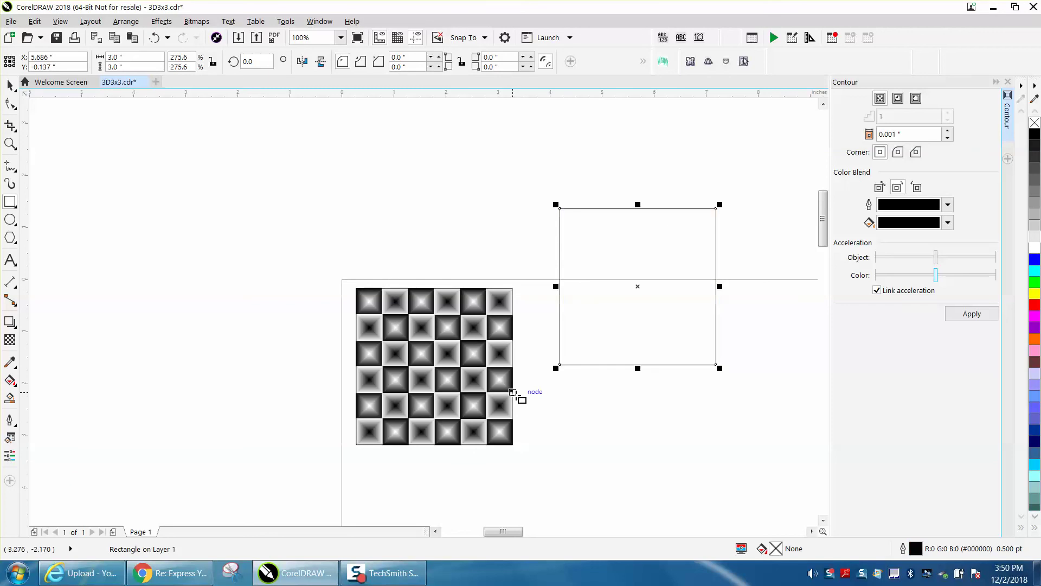
pyautogui.press('Delete')
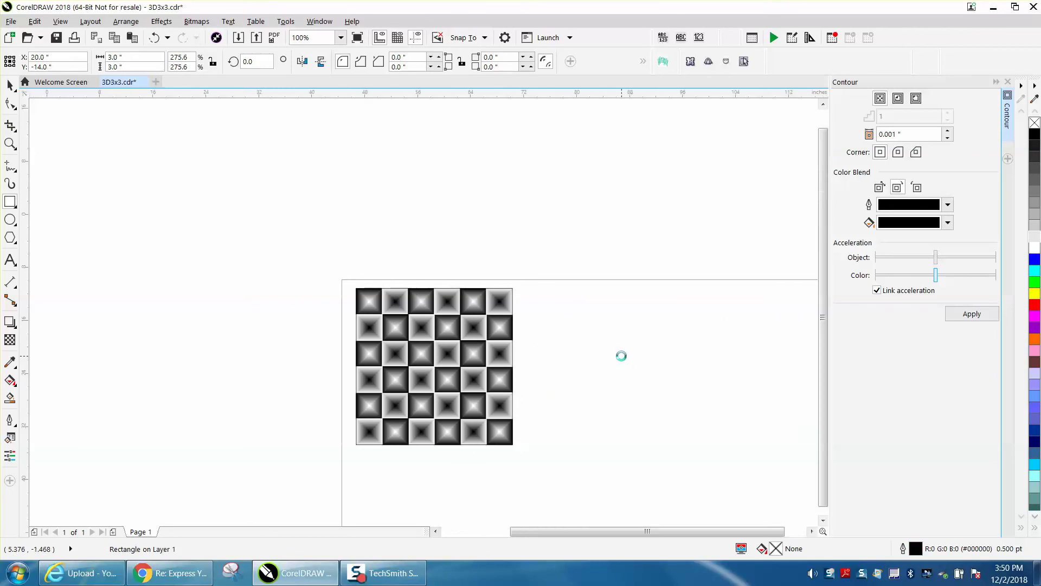
pyautogui.press('F4')
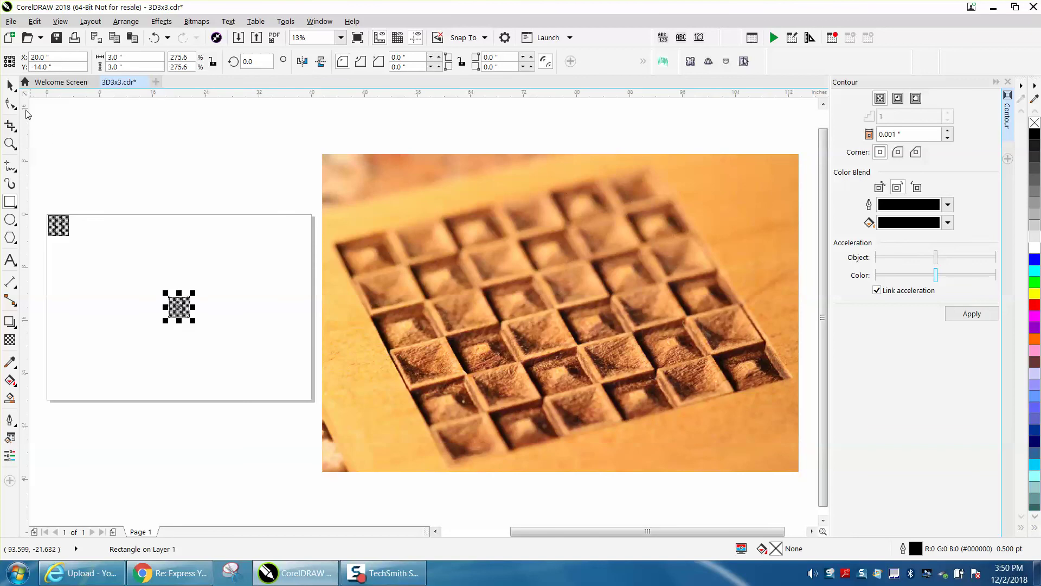
pyautogui.click(10, 85)
pyautogui.moveTo(121, 232); pyautogui.dragTo(217, 330)
pyautogui.press('z')
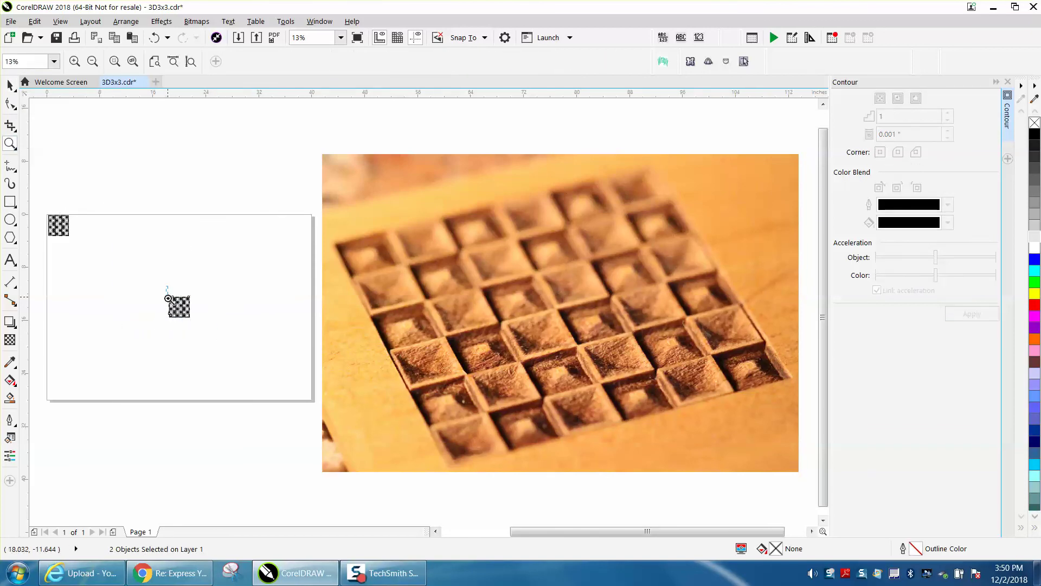
pyautogui.moveTo(168, 296); pyautogui.dragTo(202, 320)
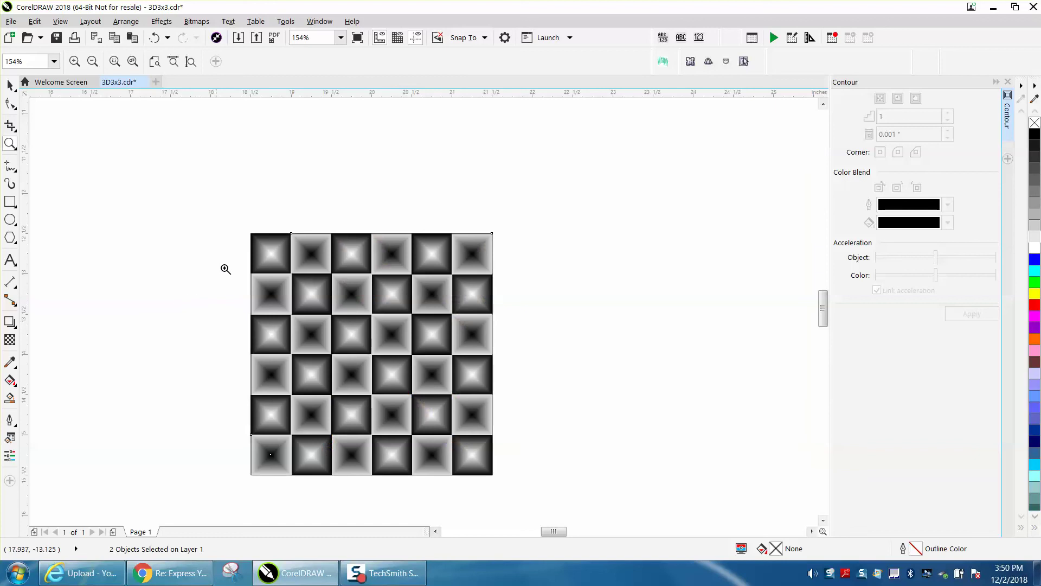
pyautogui.moveTo(232, 230); pyautogui.dragTo(541, 497)
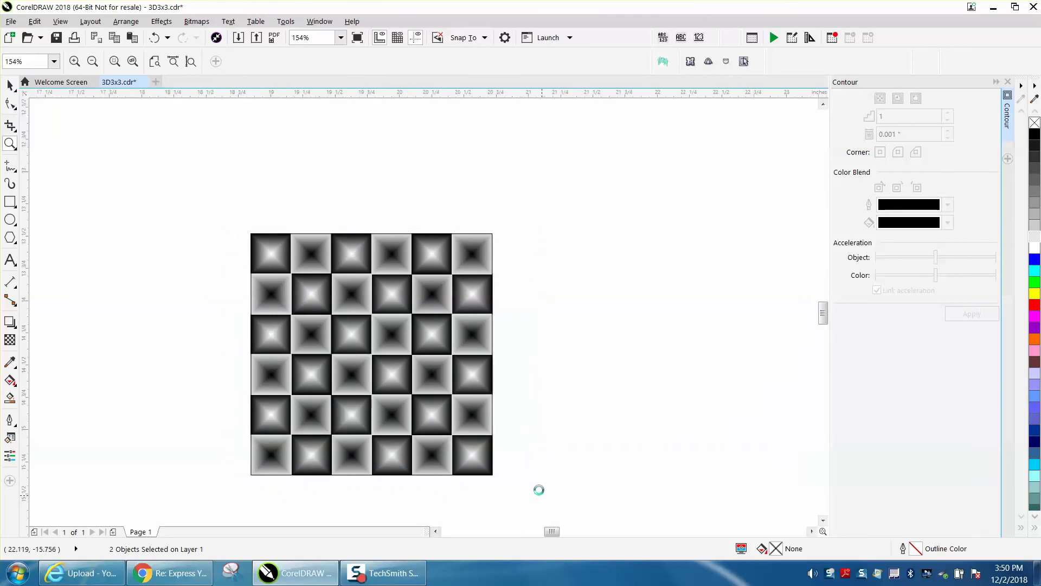
pyautogui.rightClick(424, 383)
pyautogui.rightClick(423, 385)
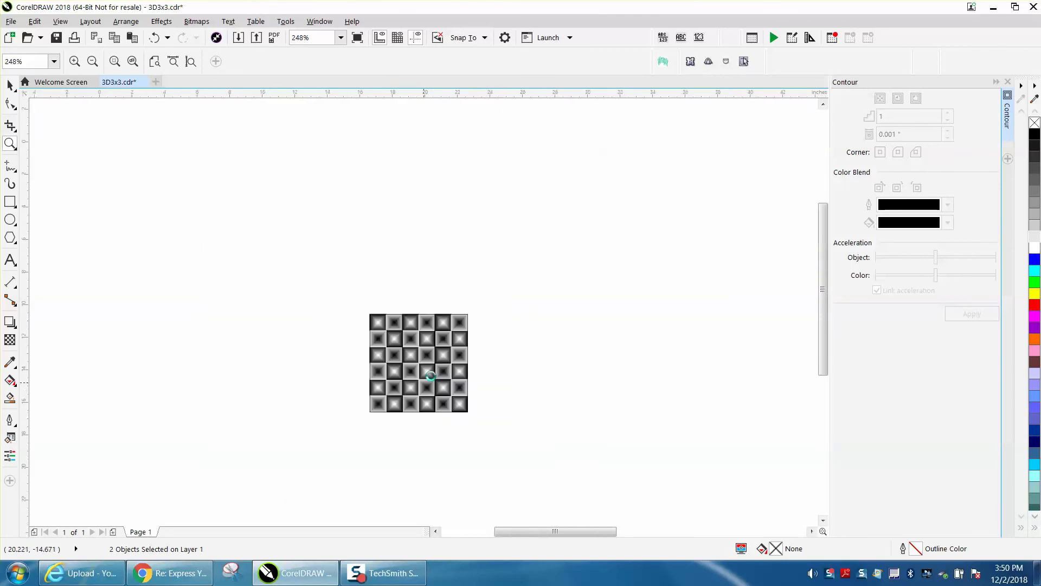
pyautogui.rightClick(430, 375)
pyautogui.rightClick(432, 376)
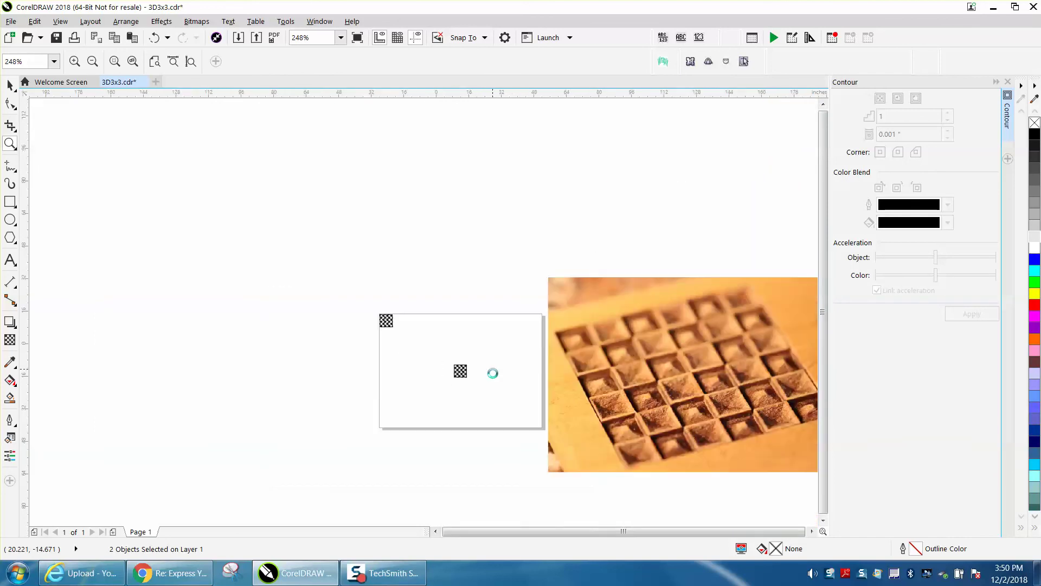
pyautogui.rightClick(493, 373)
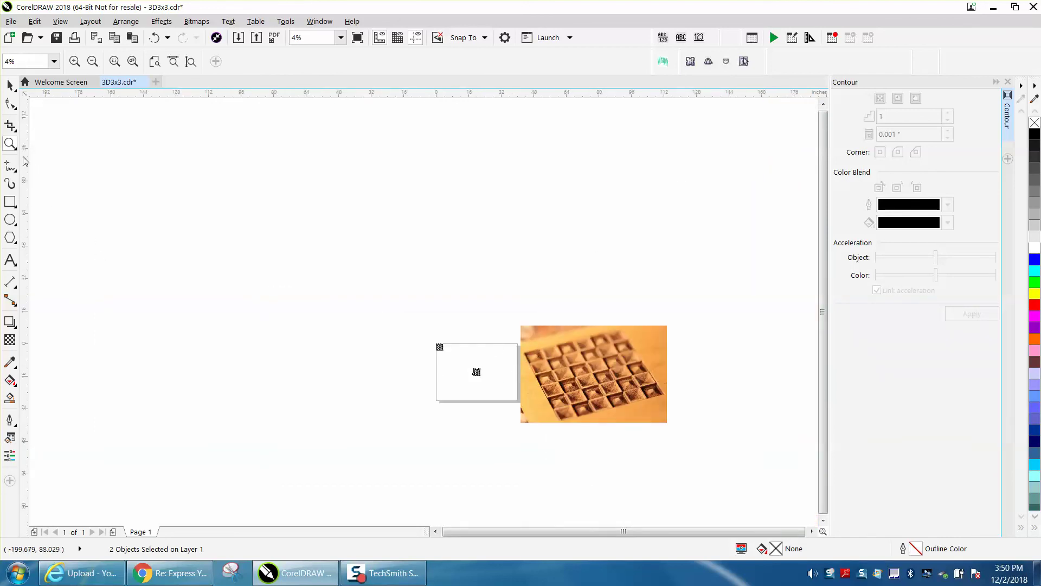
pyautogui.moveTo(522, 338); pyautogui.dragTo(689, 449)
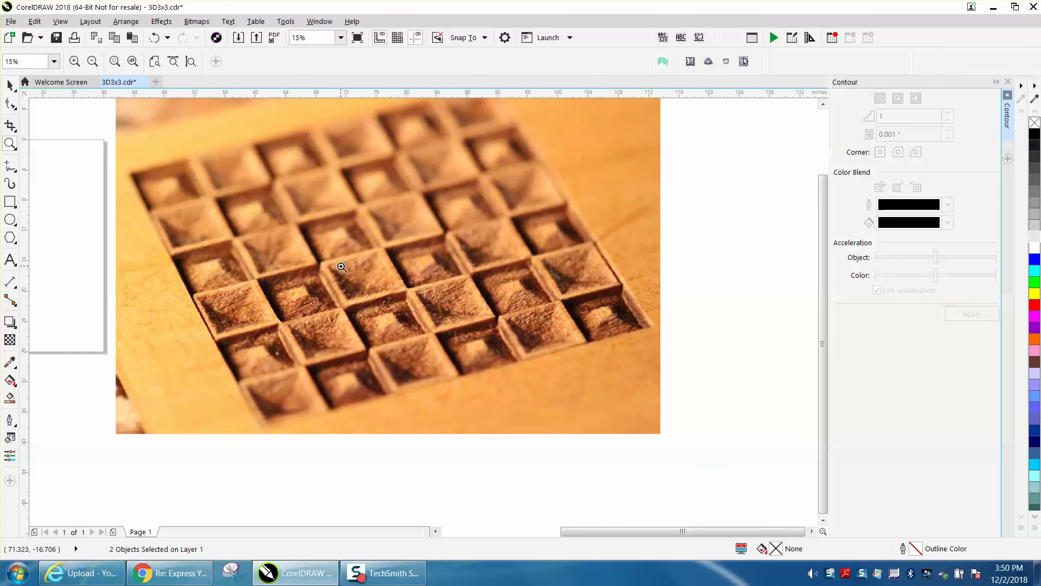
pyautogui.rightClick(400, 272)
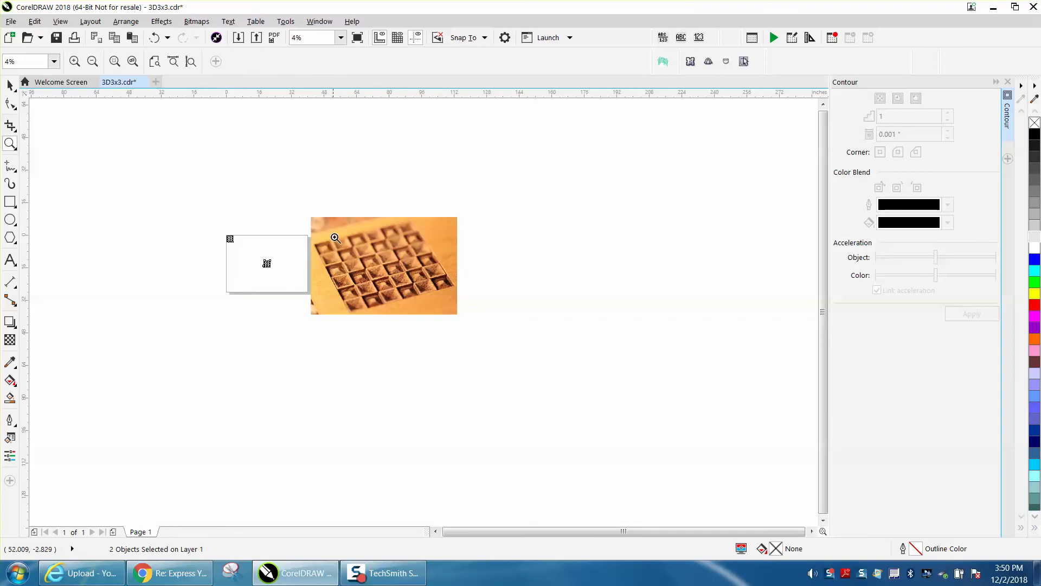
pyautogui.moveTo(265, 251); pyautogui.dragTo(288, 272)
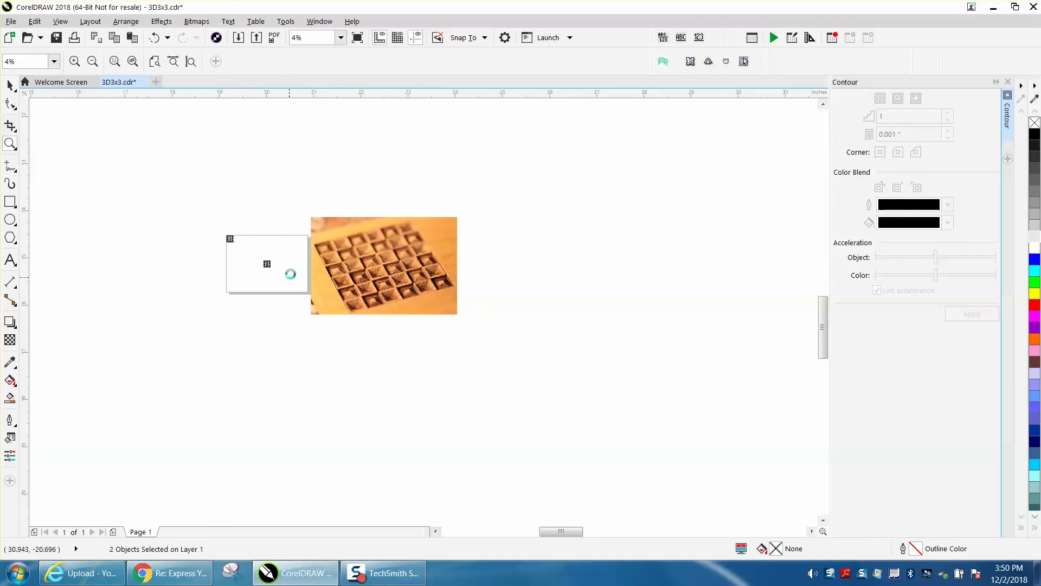
# Step: Draw a circle beside the checkerboard and size it to 2.5 by 2.5 inches
pyautogui.click(10, 220)
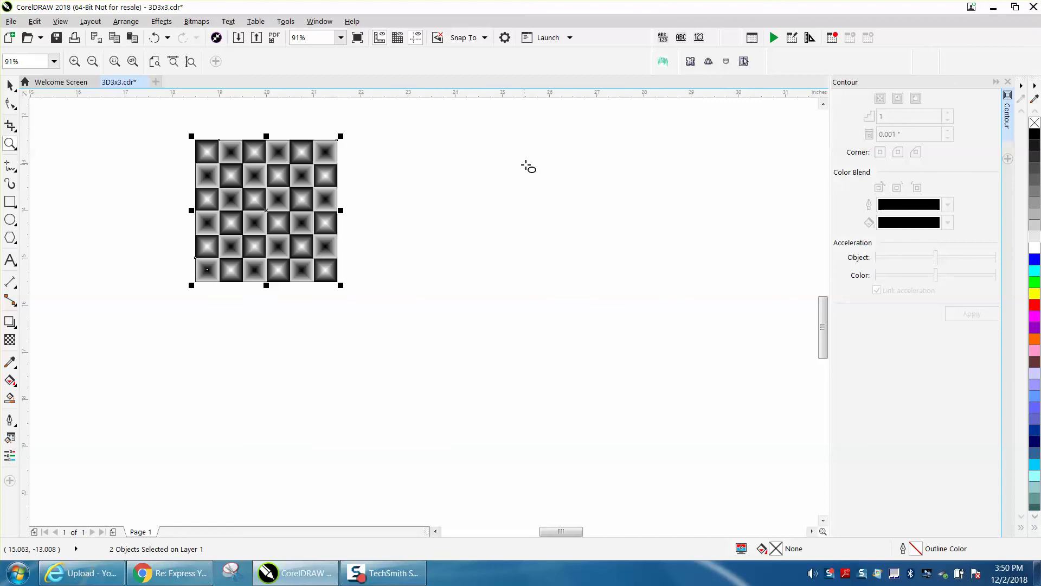
pyautogui.moveTo(527, 165); pyautogui.dragTo(414, 297)
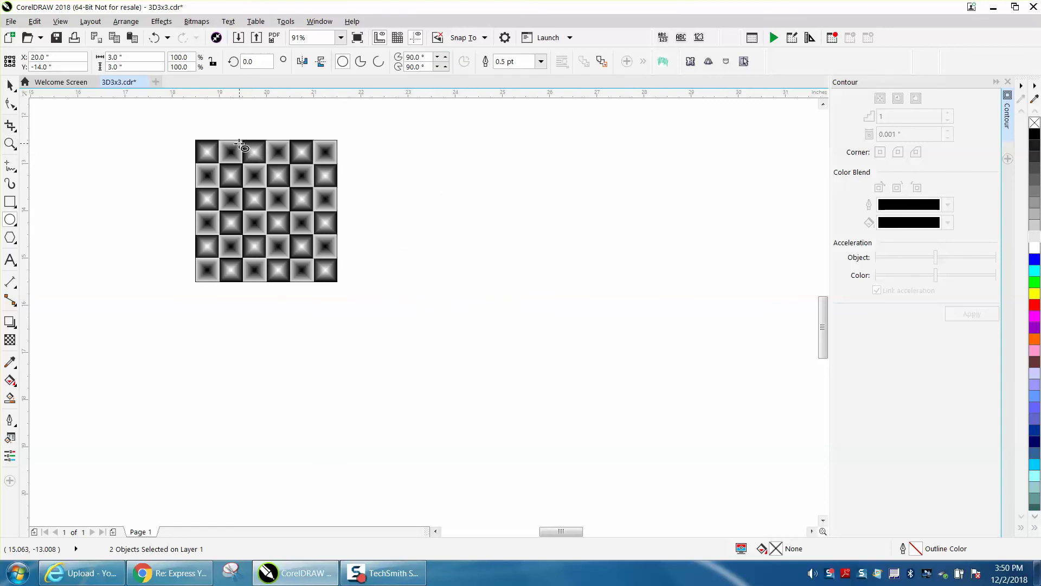
pyautogui.click(131, 57)
pyautogui.write('2.5')
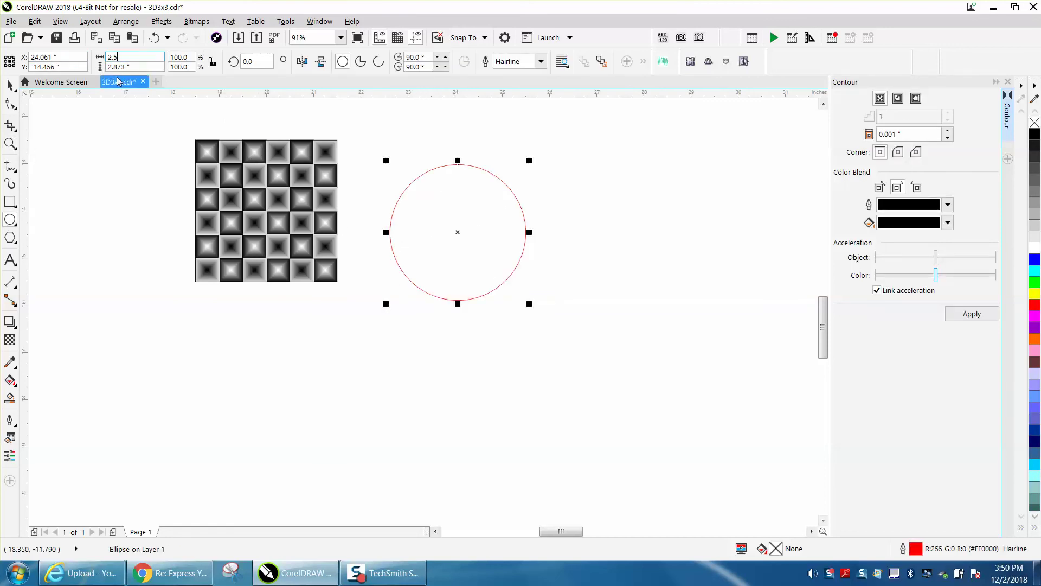
pyautogui.click(130, 67)
pyautogui.write('2.5')
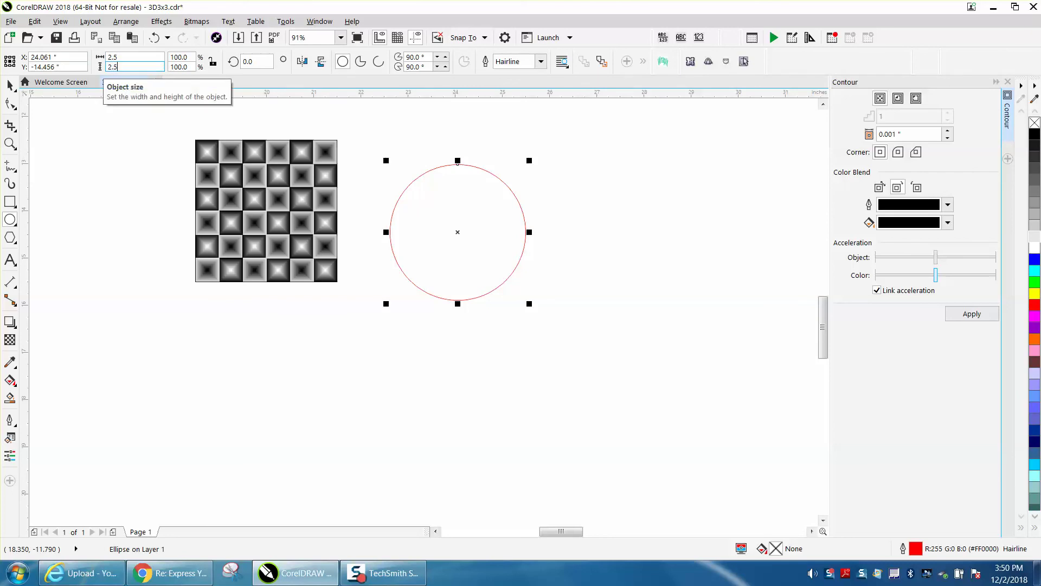
pyautogui.press('Return')
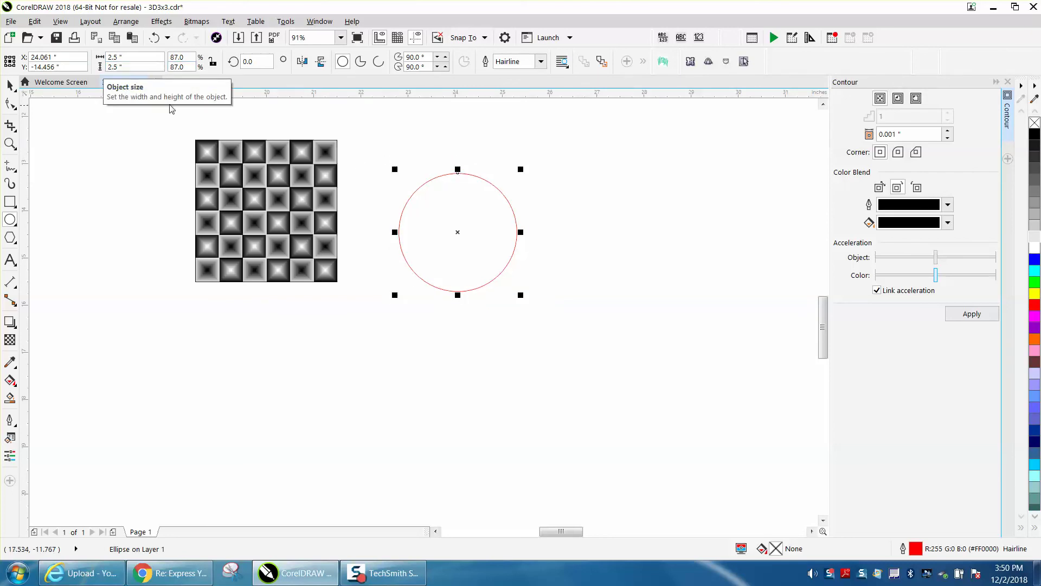
# Step: PowerClip the checkerboard group inside the circle with Place Inside Frame and zoom in on it
pyautogui.press('space')
pyautogui.click(291, 188)
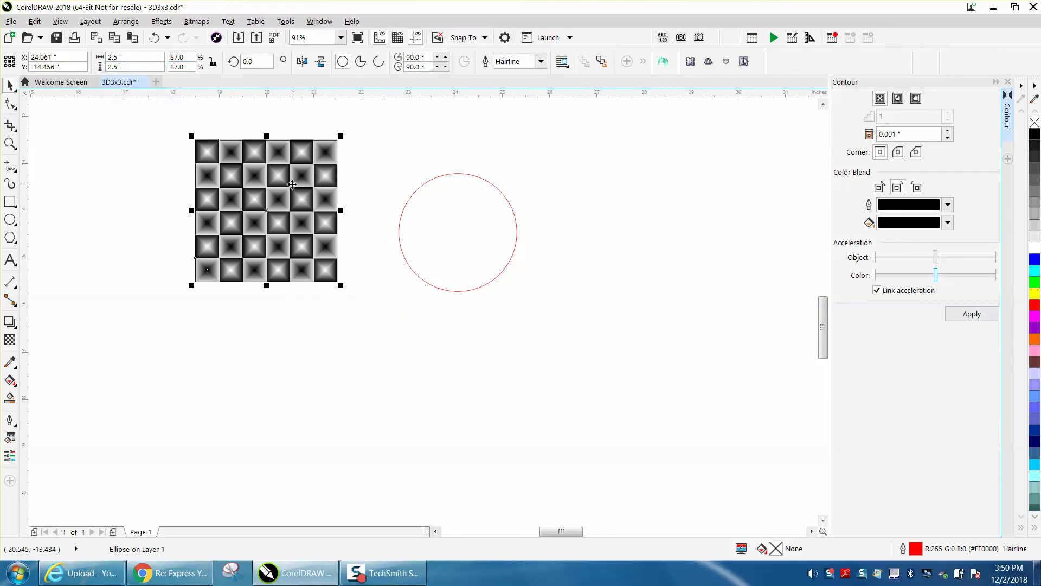
pyautogui.click(138, 24)
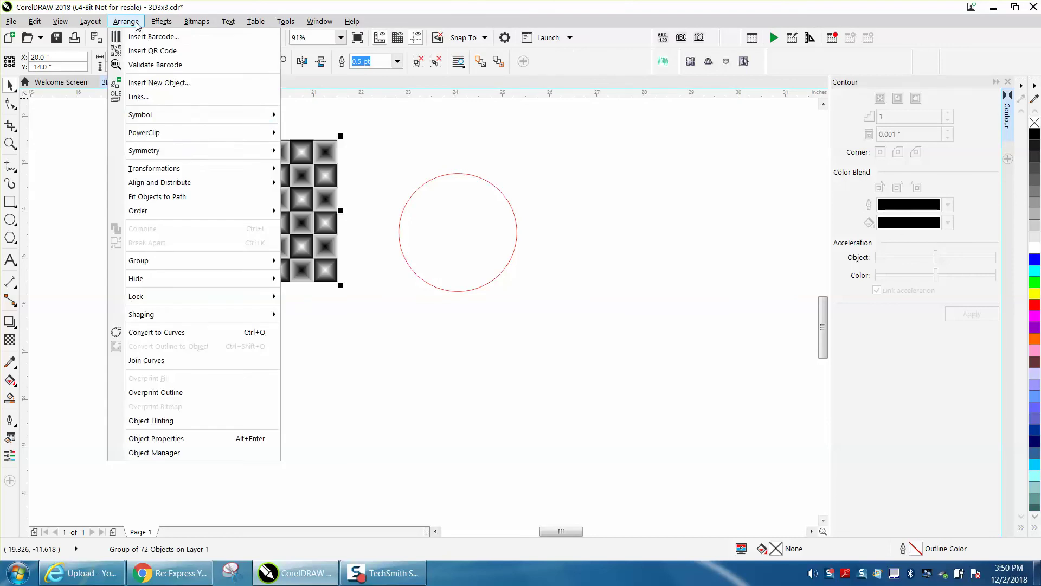
pyautogui.moveTo(153, 132)
pyautogui.click(297, 135)
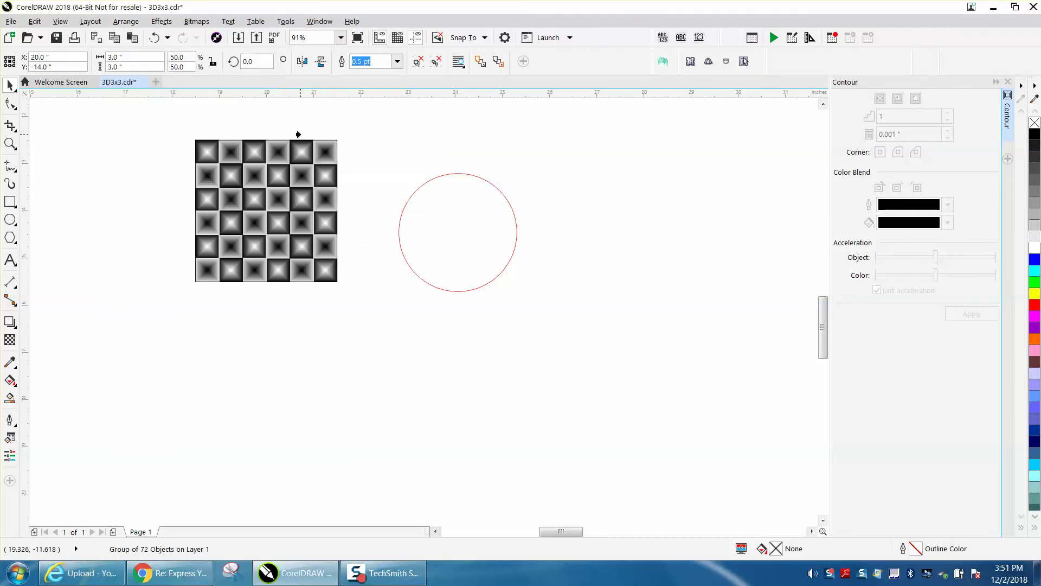
pyautogui.click(439, 240)
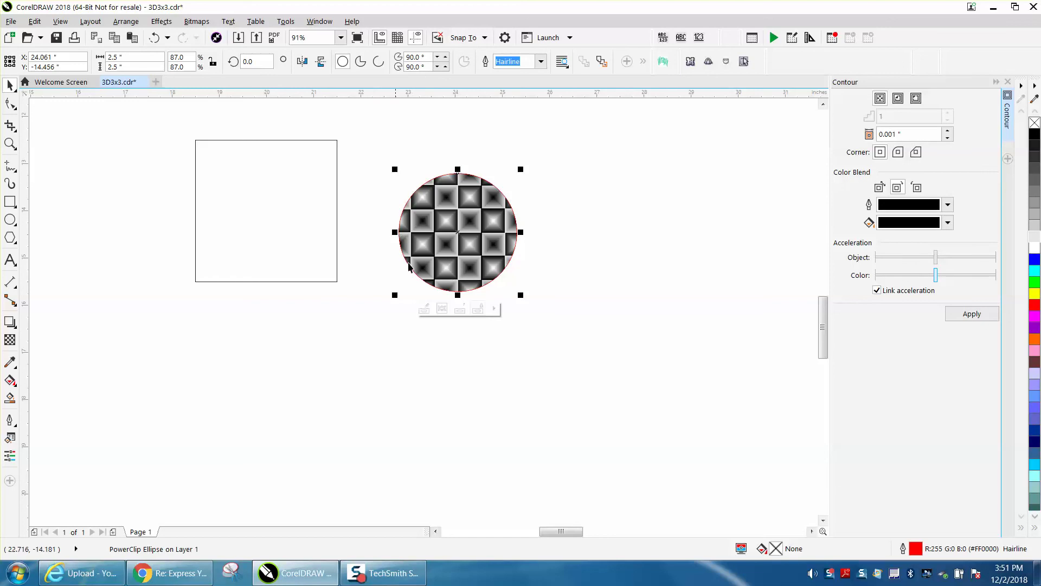
pyautogui.click(10, 144)
pyautogui.moveTo(388, 164); pyautogui.dragTo(565, 307)
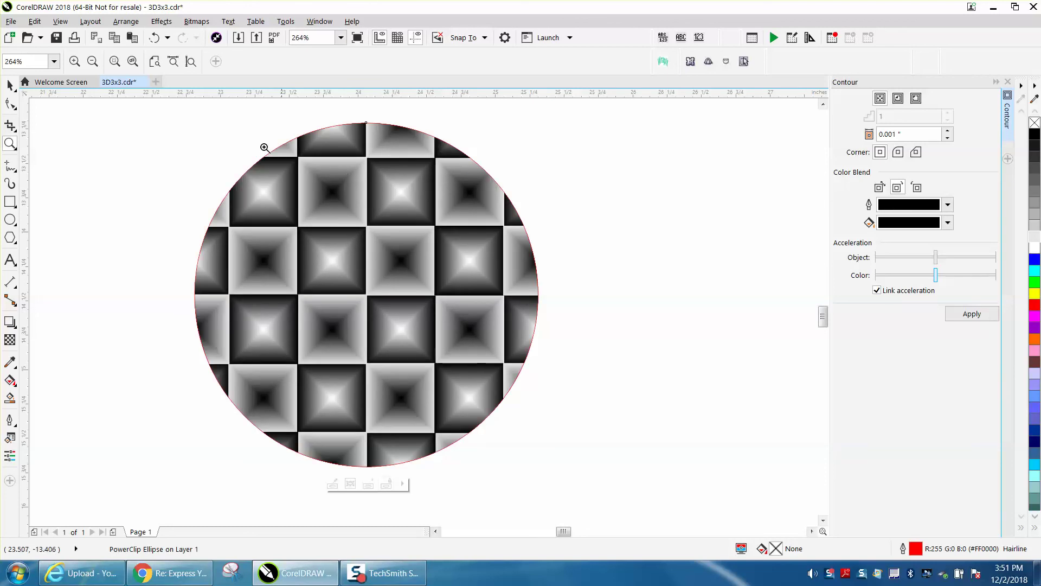
pyautogui.click(10, 86)
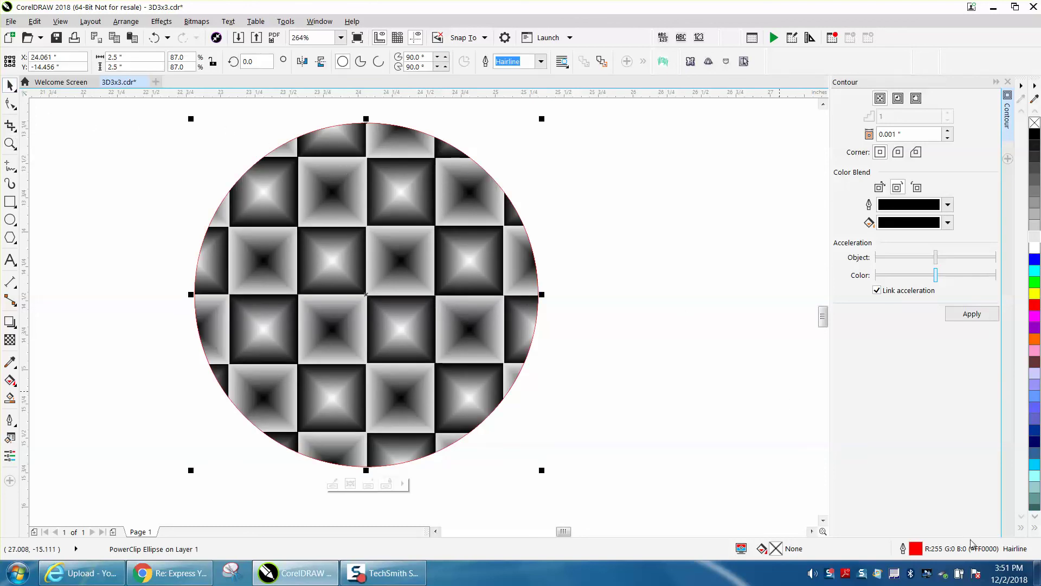
# Step: Set the Outline Pen width to 0.5 pt and colour to Black, replacing the red hairline
pyautogui.doubleClick(916, 549)
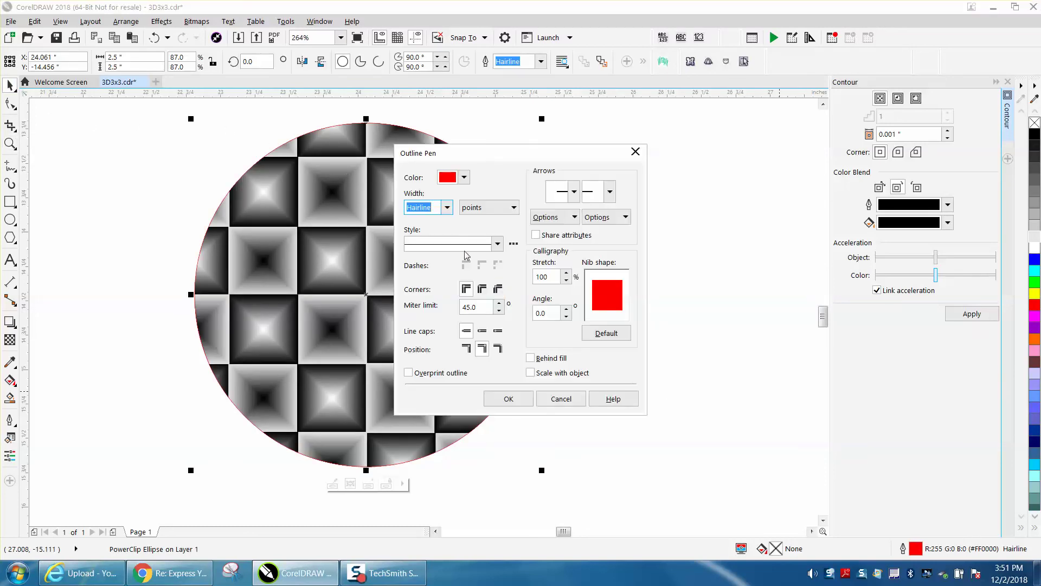
pyautogui.click(448, 208)
pyautogui.click(426, 241)
pyautogui.click(465, 178)
pyautogui.click(555, 246)
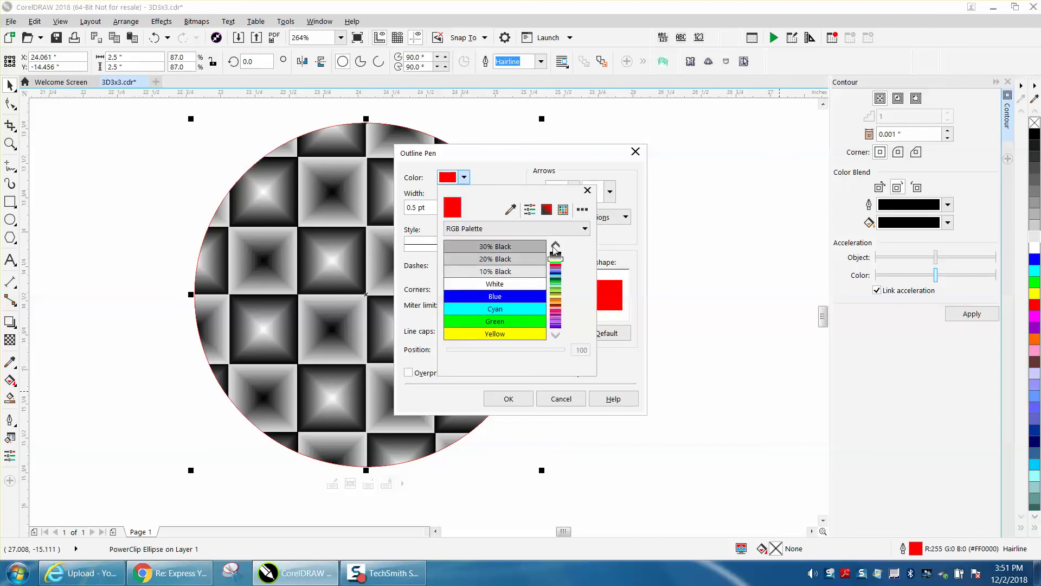
pyautogui.scroll(3, 554, 250)
pyautogui.click(530, 247)
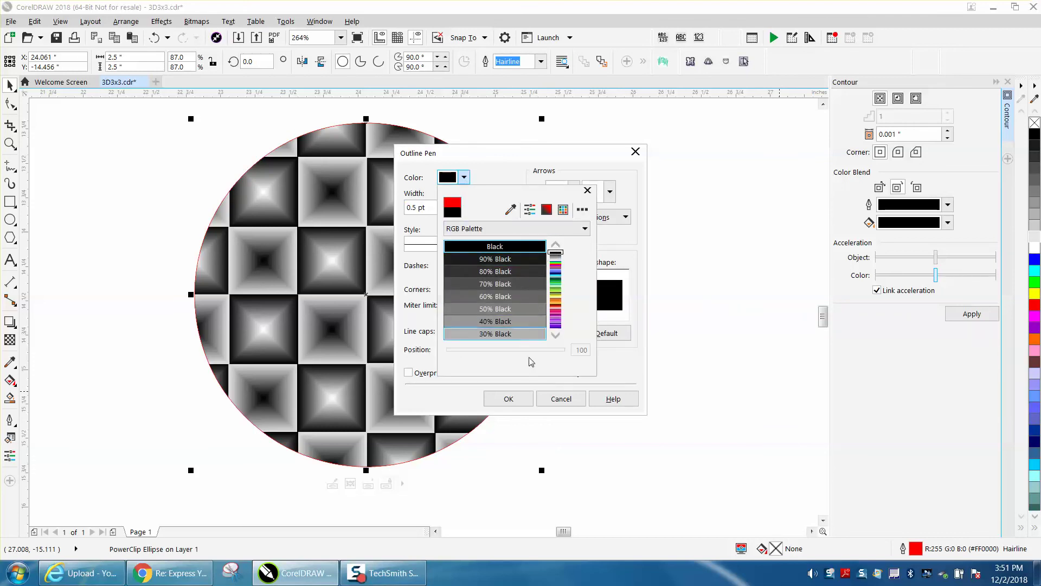
pyautogui.click(528, 391)
pyautogui.click(519, 399)
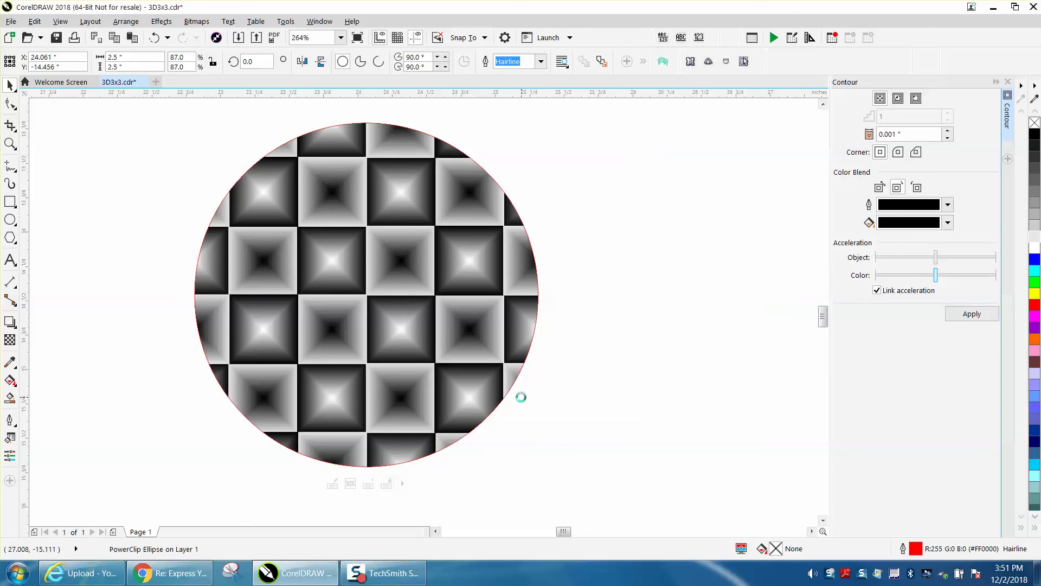